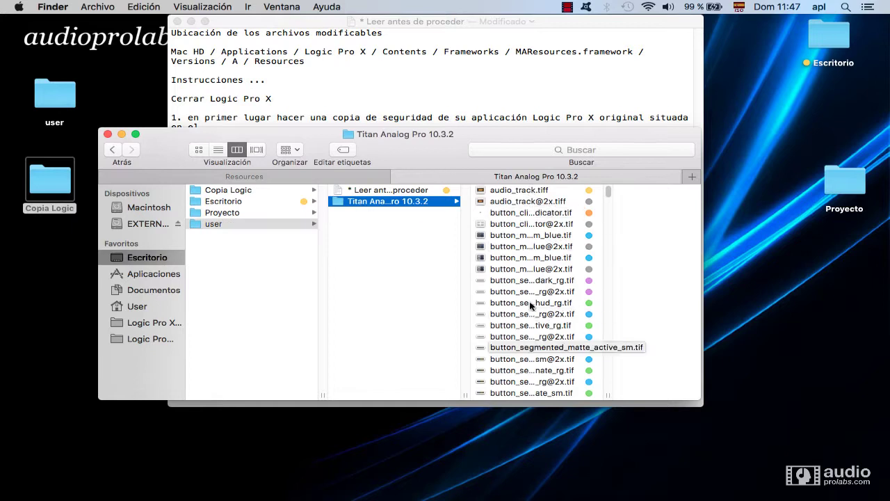
Select all files in the Titan Analog Pro 10.3.2 folder and copy them
left_click(524, 193)
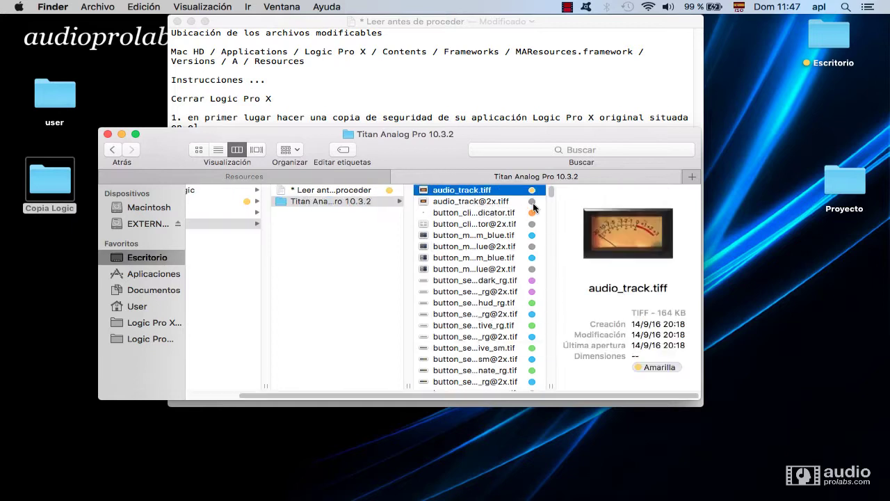
key("super+a")
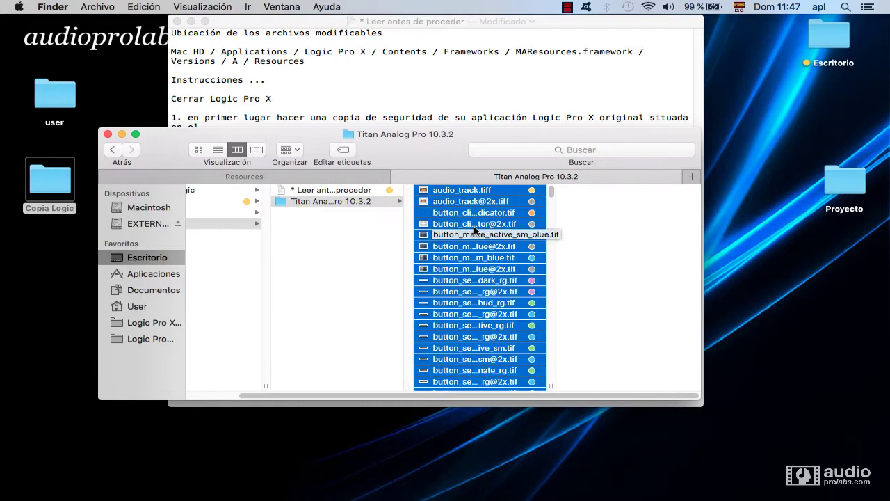
right_click(477, 224)
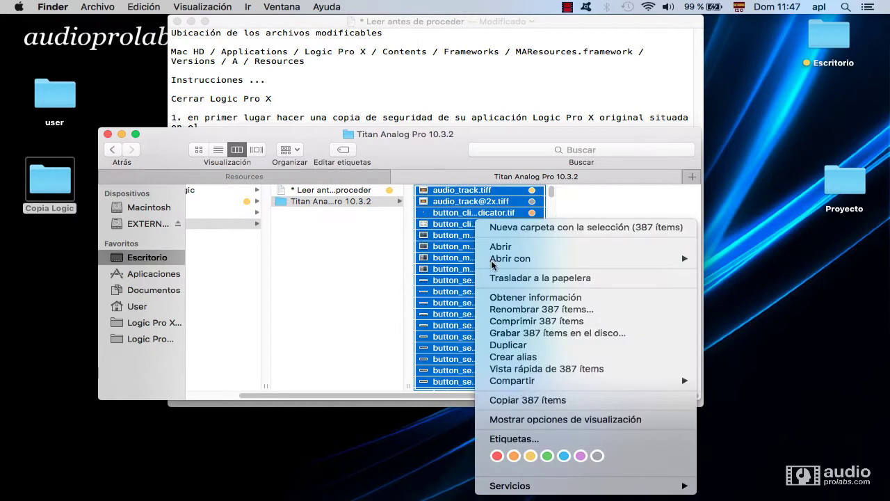
left_click(520, 400)
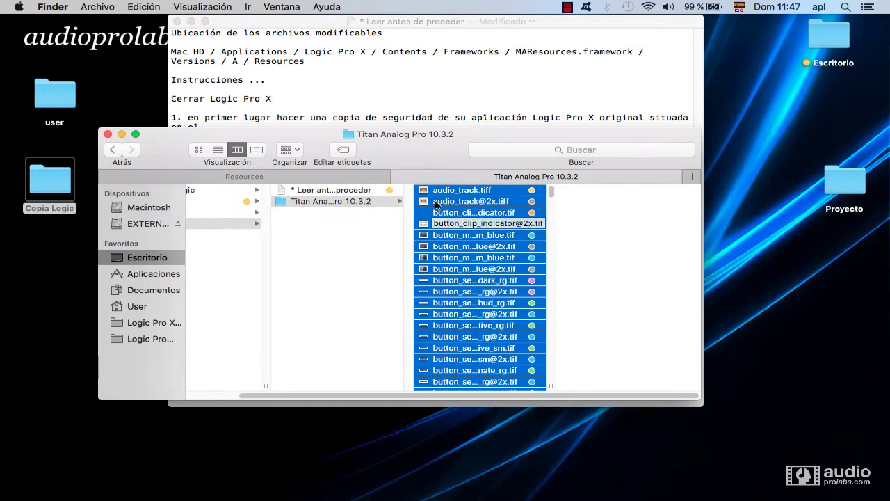
Paste the copied theme files into the Resources folder of MAResources.framework inside Logic Pro X, replacing every file with a matching name
left_click(349, 175)
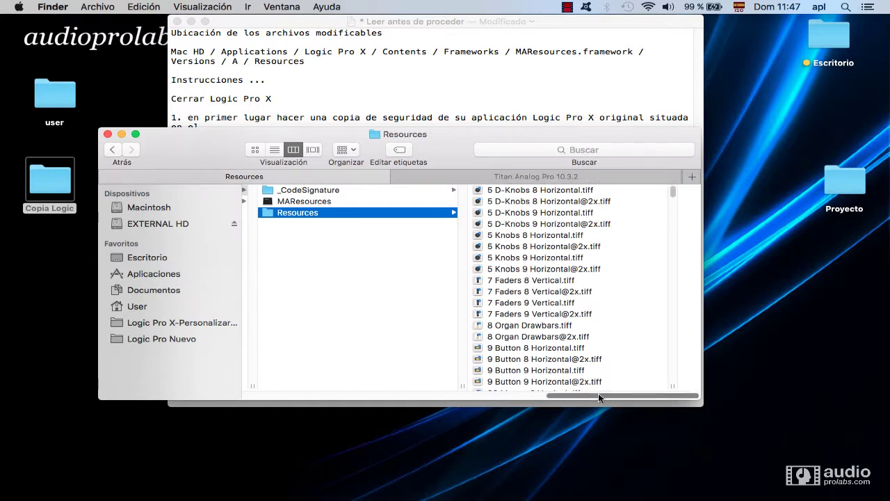
left_click_drag(598, 394, 279, 379)
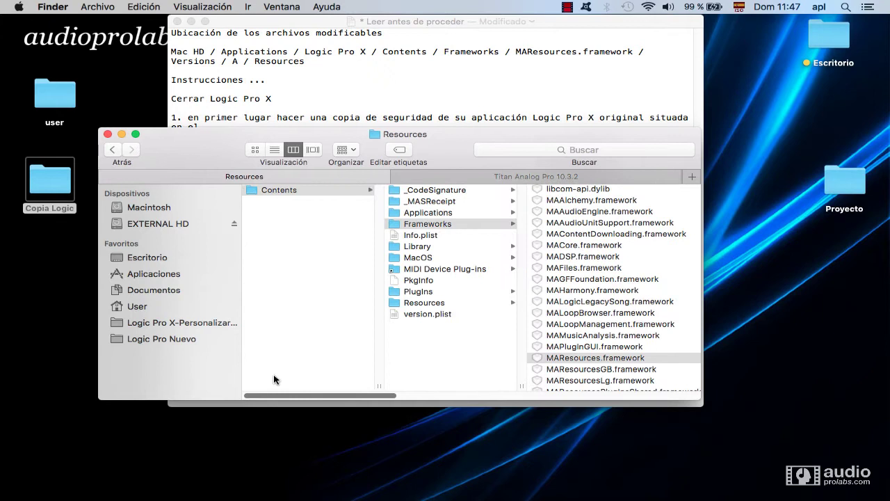
scroll(313, 377, "right", 5)
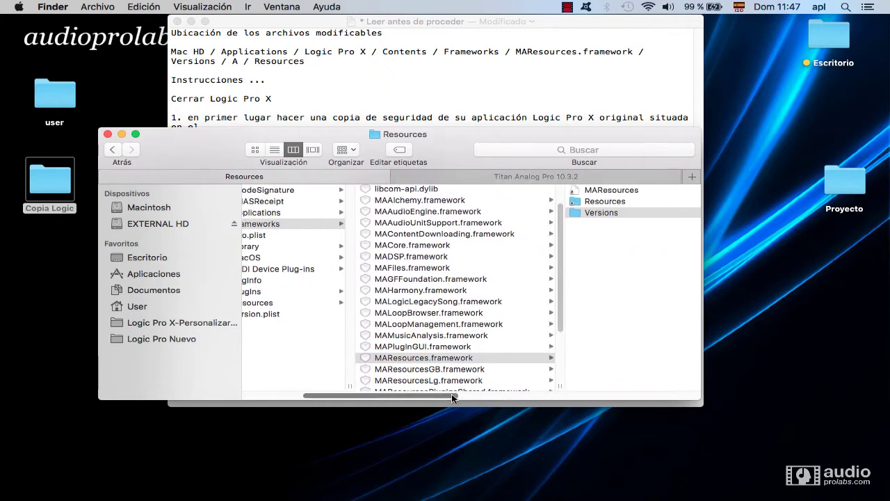
scroll(451, 393, "right", 5)
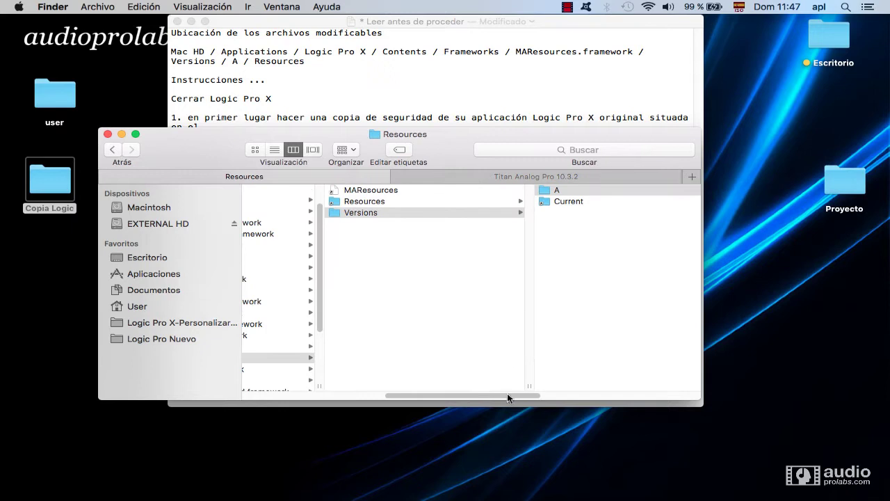
scroll(507, 393, "right", 5)
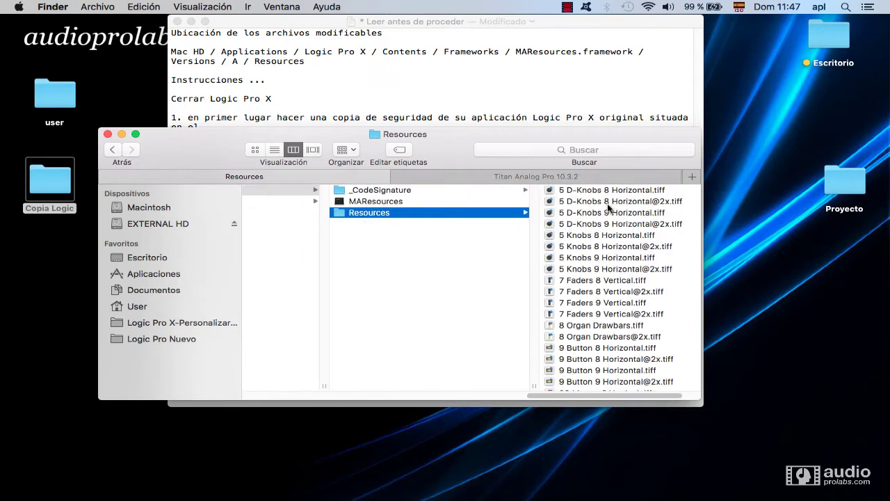
right_click(341, 210)
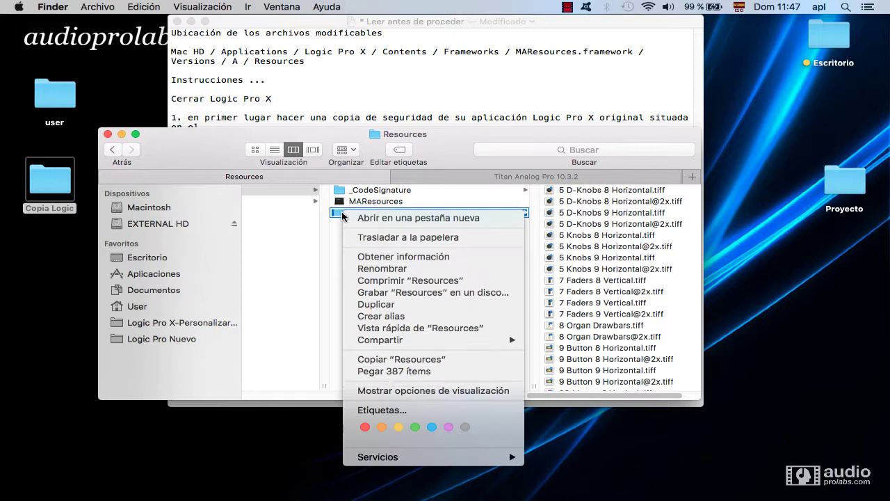
left_click(395, 371)
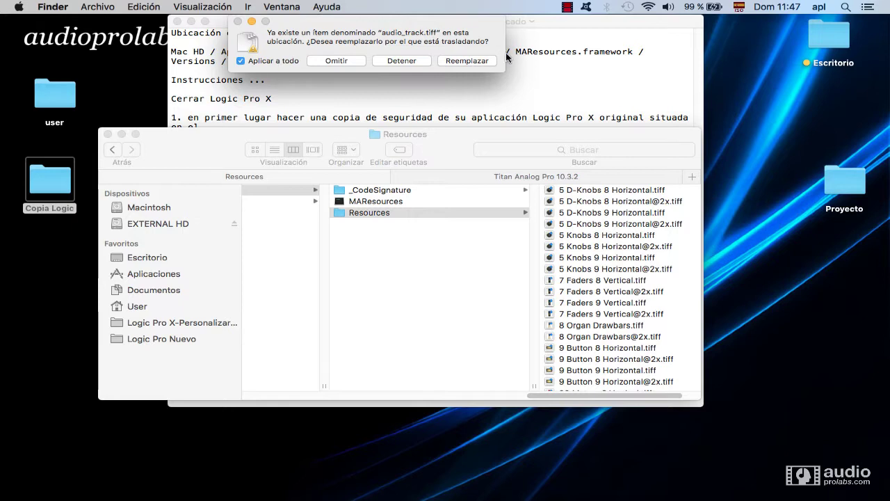
left_click(464, 61)
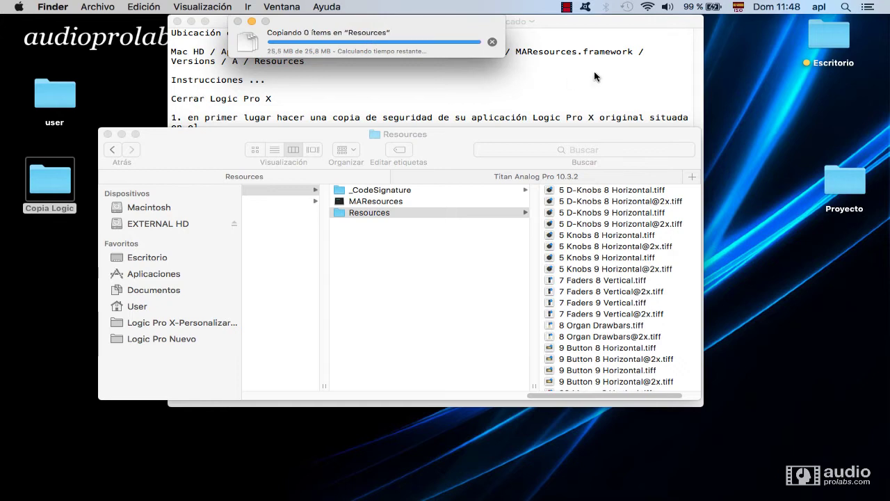
Launch Logic Pro X
left_click(552, 79)
mouse_move(453, 458)
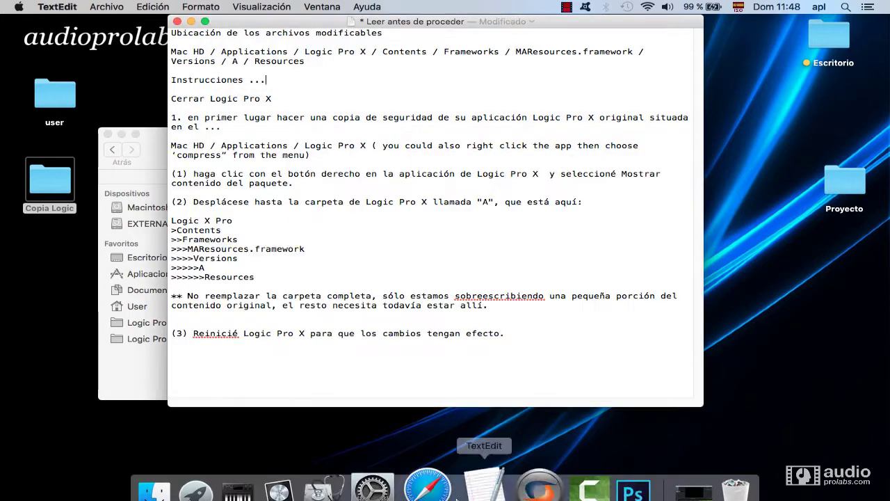
left_click(306, 469)
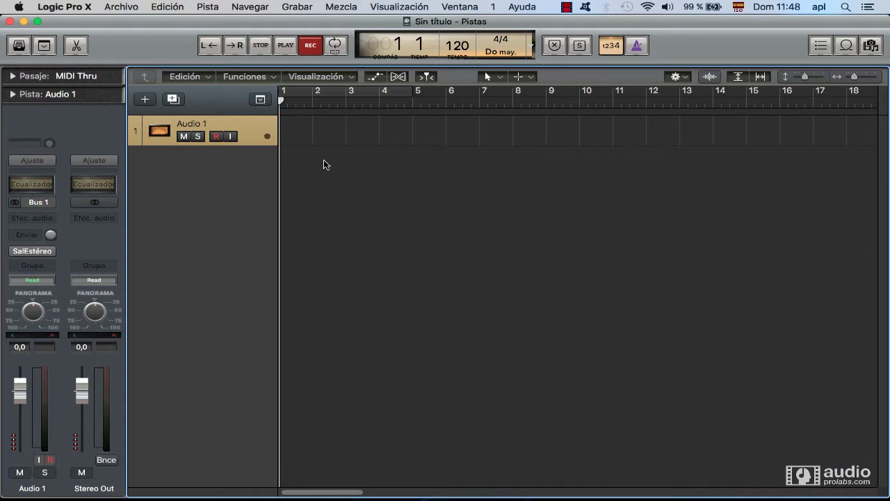
Show the browsers and examine the themed look of the Proyecto, Multimedia and Todos los archivos views
left_click(871, 46)
left_click(728, 78)
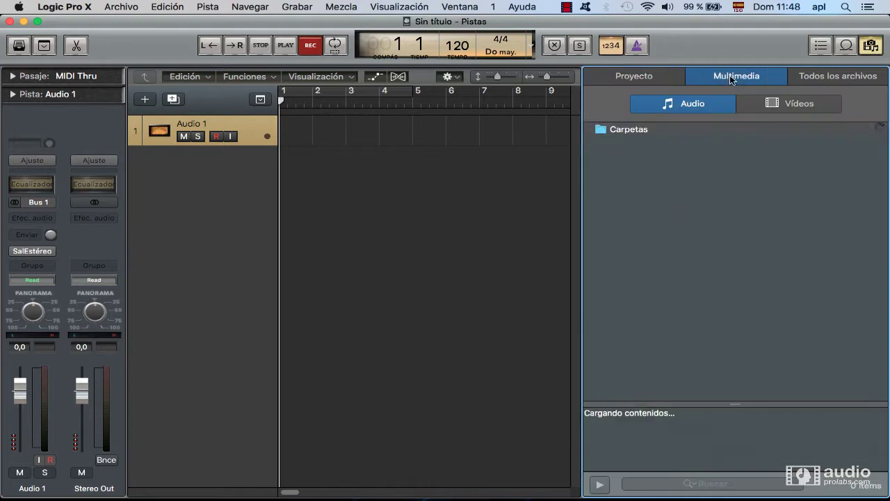
left_click(852, 77)
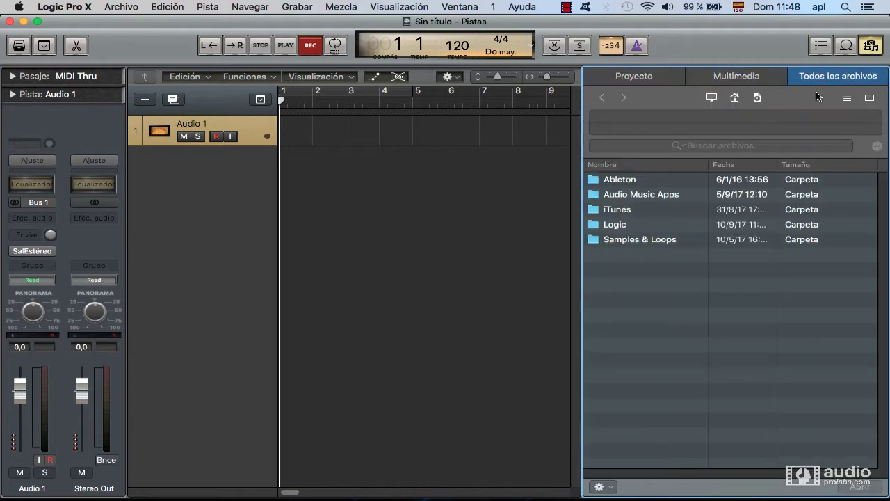
left_click(743, 76)
left_click(641, 78)
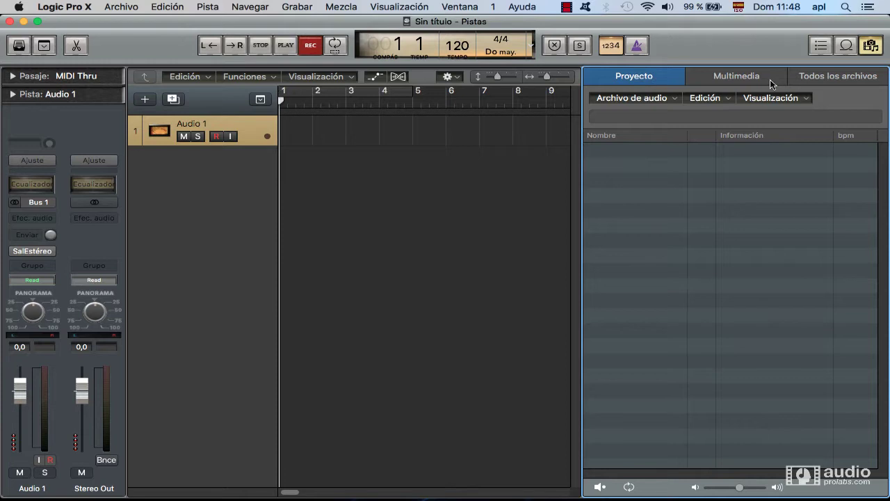
left_click(737, 79)
left_click(835, 77)
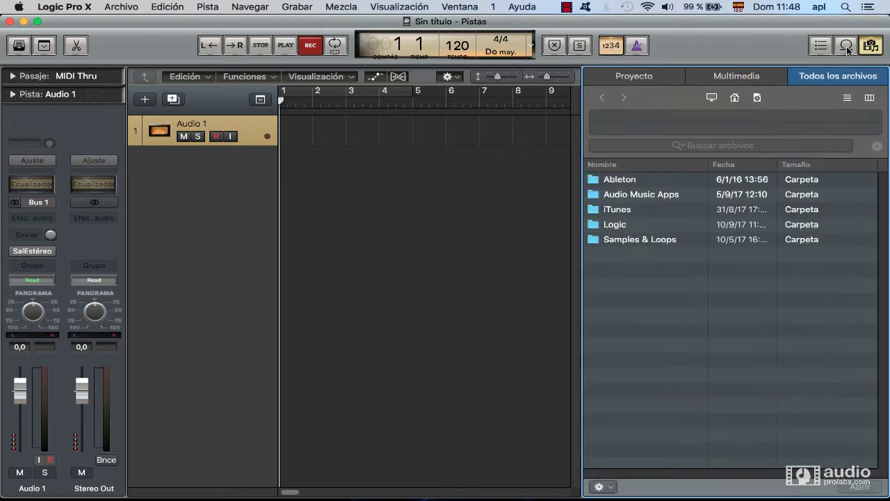
Add the 12 String Dream 08 loop at bar 2 and the 4th Dimension Beat 01 loop at bar 3 on new tracks, closing the loop browser
left_click(846, 46)
left_click_drag(649, 273, 330, 225)
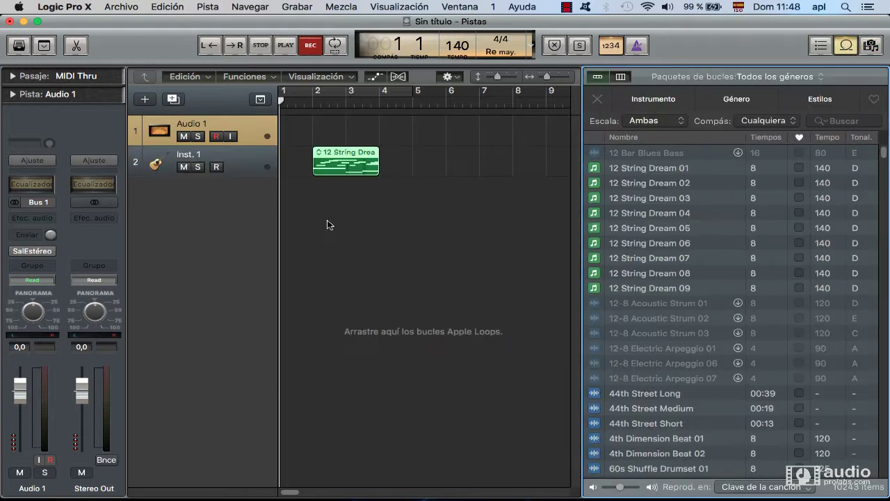
left_click(230, 155)
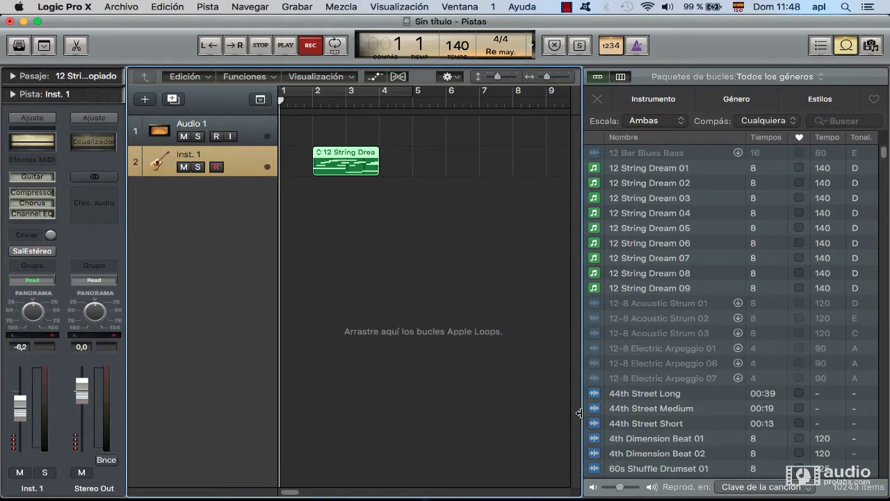
left_click_drag(591, 437, 352, 252)
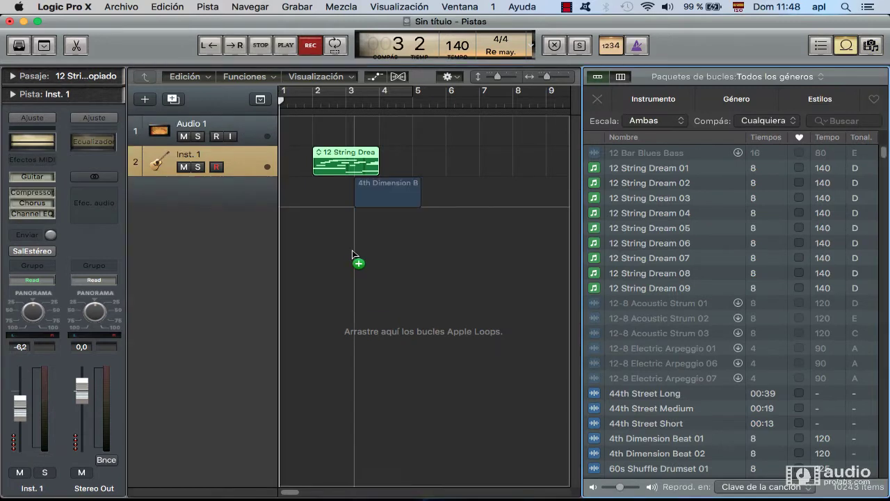
left_click(847, 46)
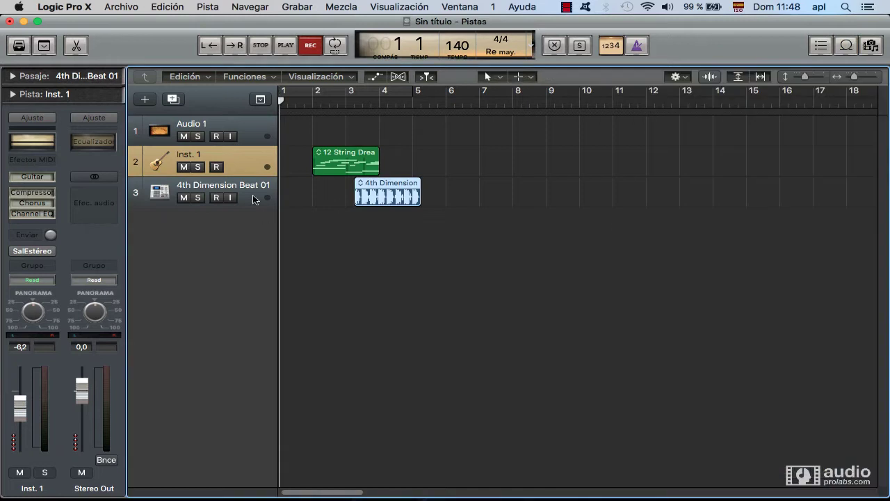
Select the Inst. 1 track and show the mixer enlarged up to its audio effect slots
left_click(253, 192)
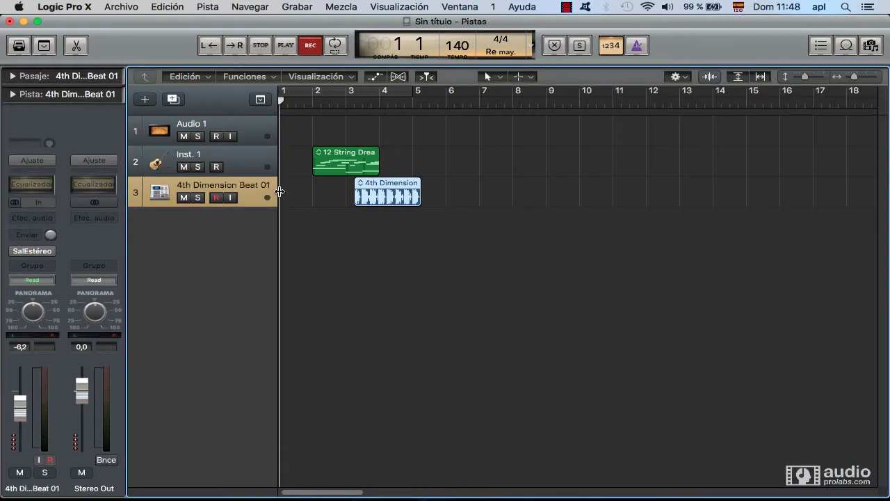
left_click(240, 156)
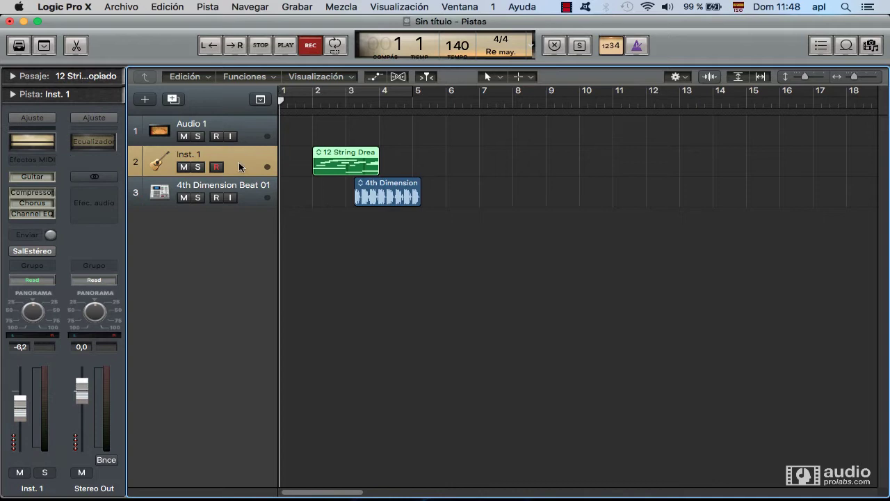
key("x")
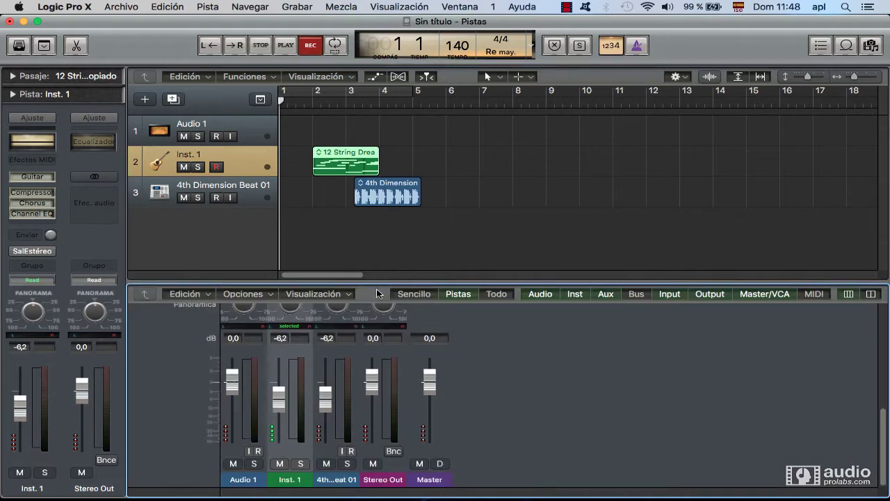
left_click_drag(378, 287, 374, 135)
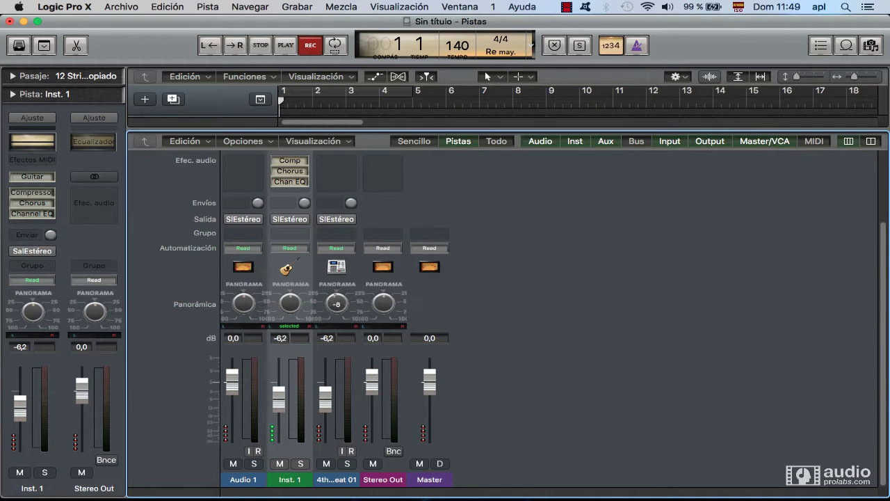
Lower the Master fader to -∞ and set the 4th Dimension Beat 01 fader to -3,2 dB during a short playback
mouse_move(322, 406)
left_mouse_down()
mouse_move(322, 377)
mouse_move(323, 417)
left_mouse_up()
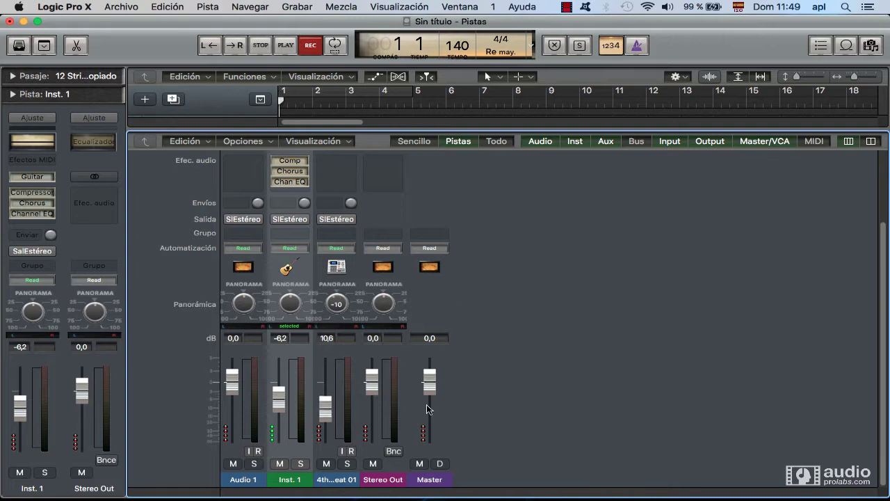
left_click_drag(431, 390, 432, 498)
key("space")
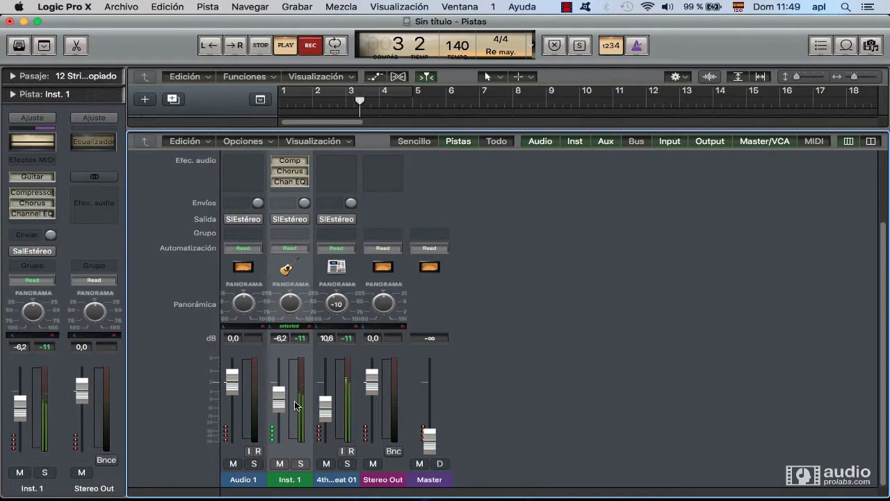
mouse_move(327, 420)
left_mouse_down()
mouse_move(327, 382)
mouse_move(327, 404)
left_mouse_up()
key("space")
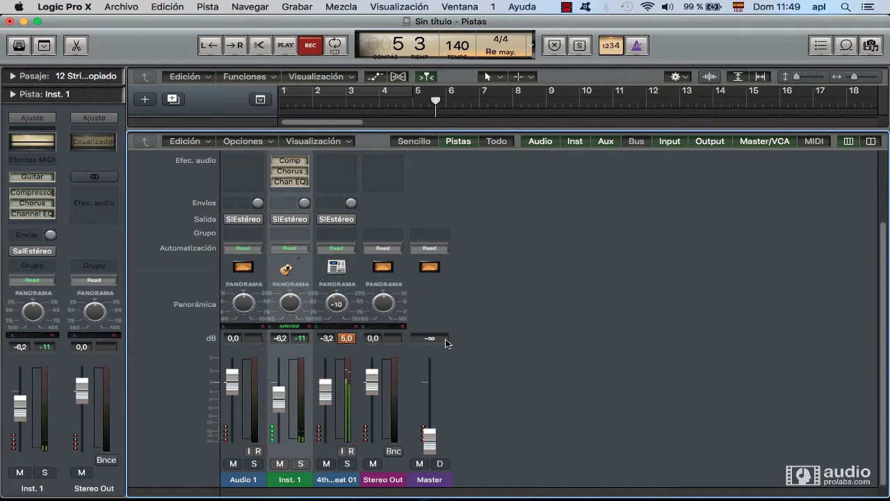
View the plug-in categories offered for Inst. 1's Channel EQ slot without changing the effect
left_click(302, 184)
mouse_move(383, 276)
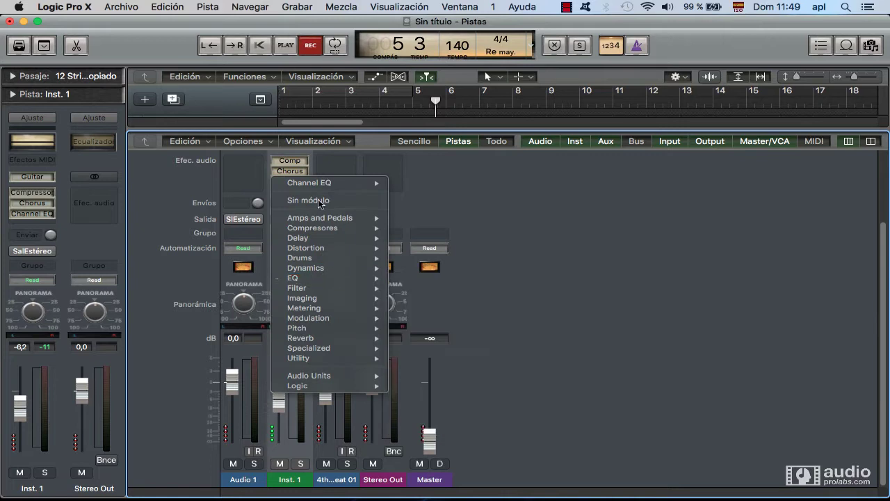
left_click(479, 196)
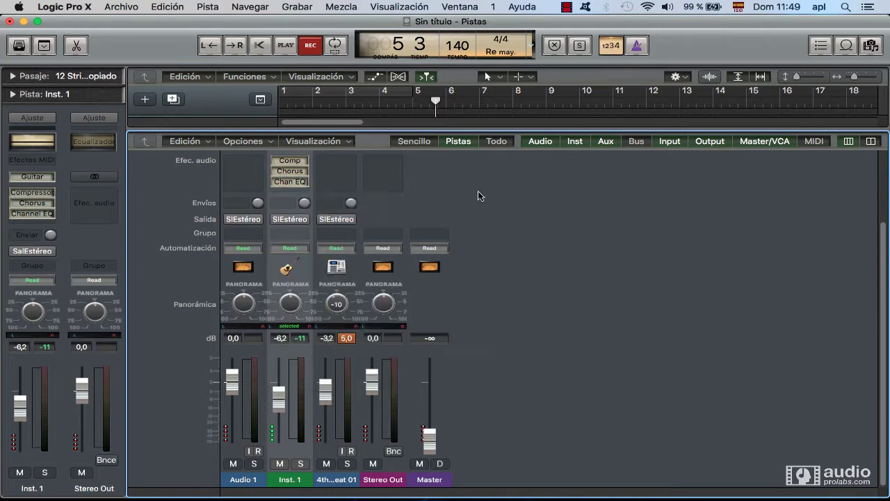
Check the themed library and toolbar, leave both hidden, and close the mixer
left_click(20, 46)
left_click(20, 46)
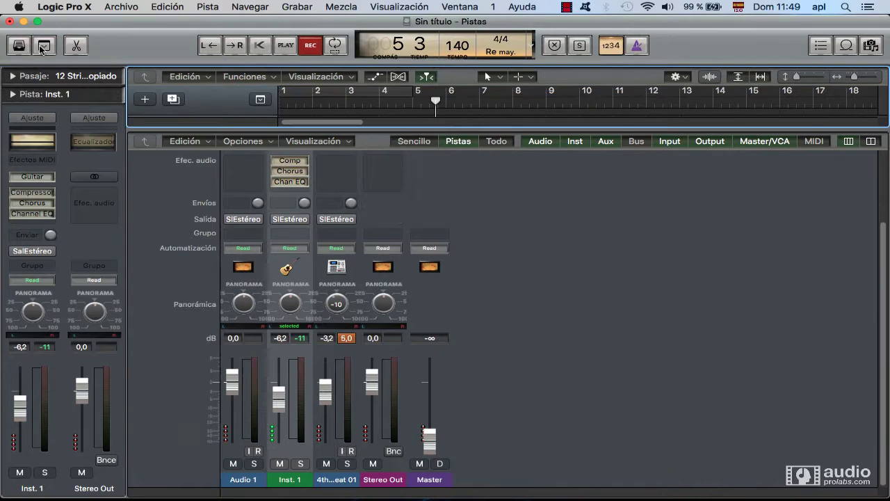
left_click(44, 46)
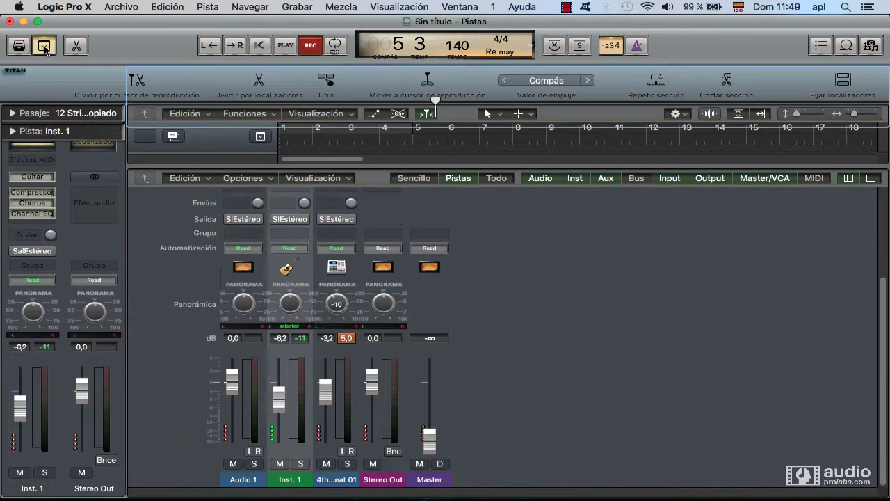
left_click(44, 46)
left_click(44, 46)
left_click(46, 46)
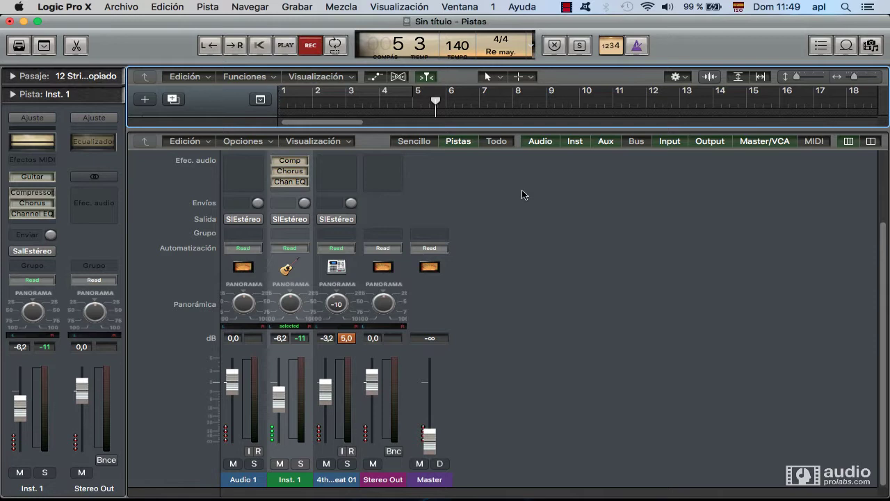
key("x")
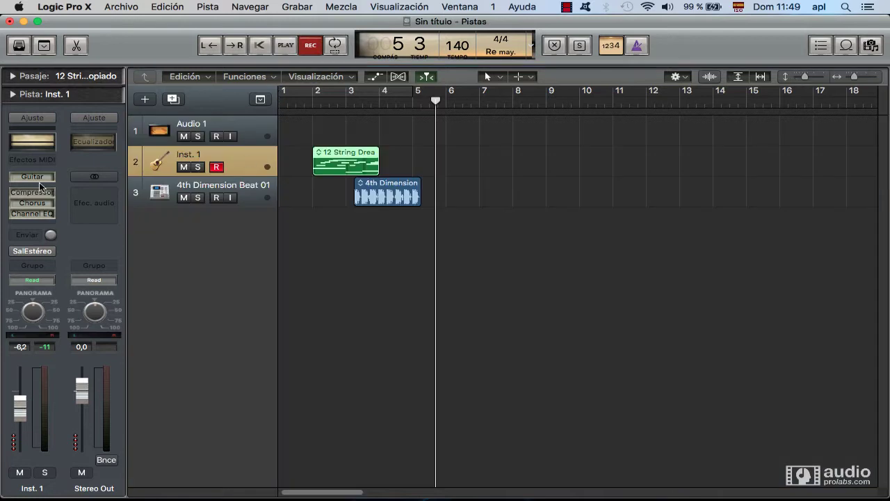
View the automation modes offered on the Inst. 1 channel strip and dismiss the list without choosing one
mouse_move(34, 179)
left_click(33, 279)
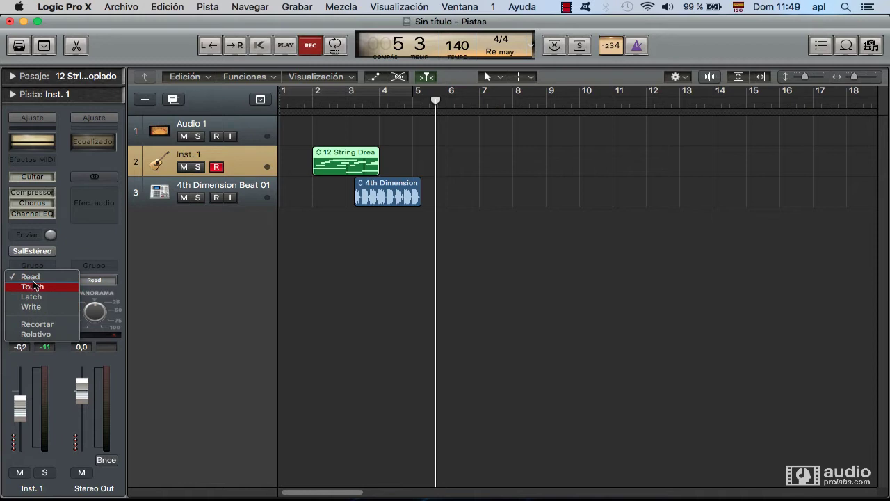
left_click(232, 235)
Look through the Visualización, MIDI, Grabación, Audio and General preferences in the new theme, and close the preferences
left_click(67, 7)
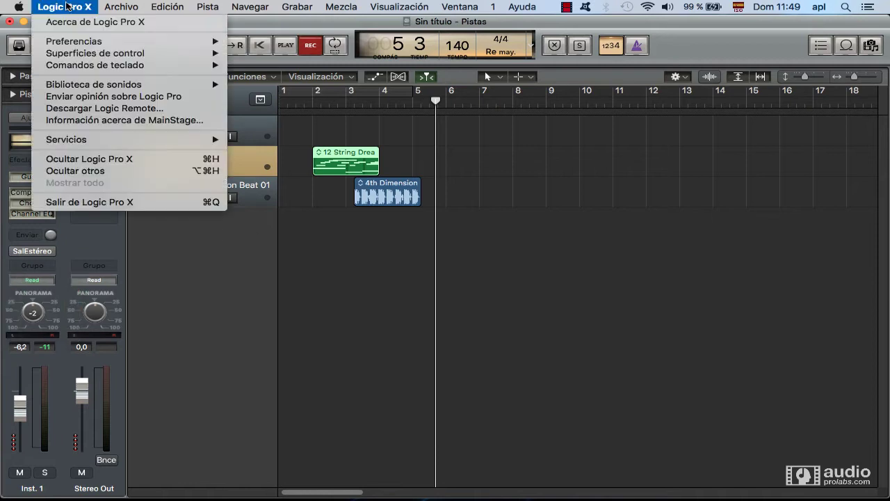
mouse_move(92, 42)
left_click(257, 40)
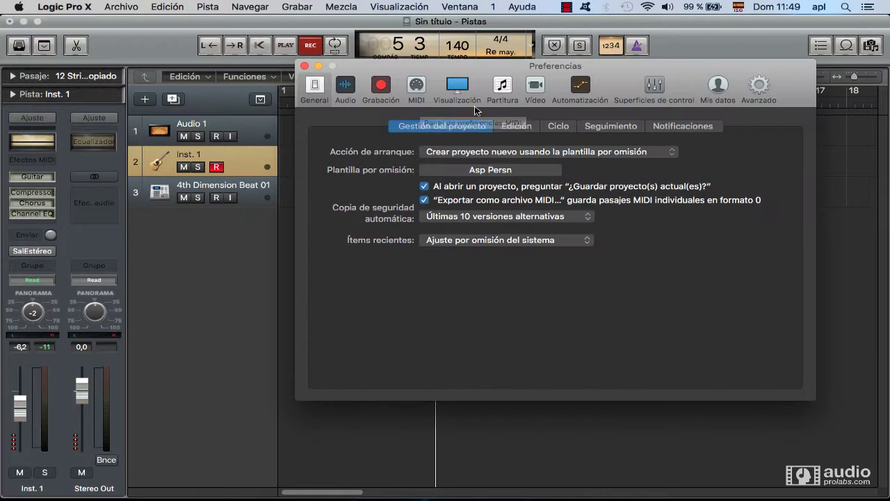
left_click(457, 89)
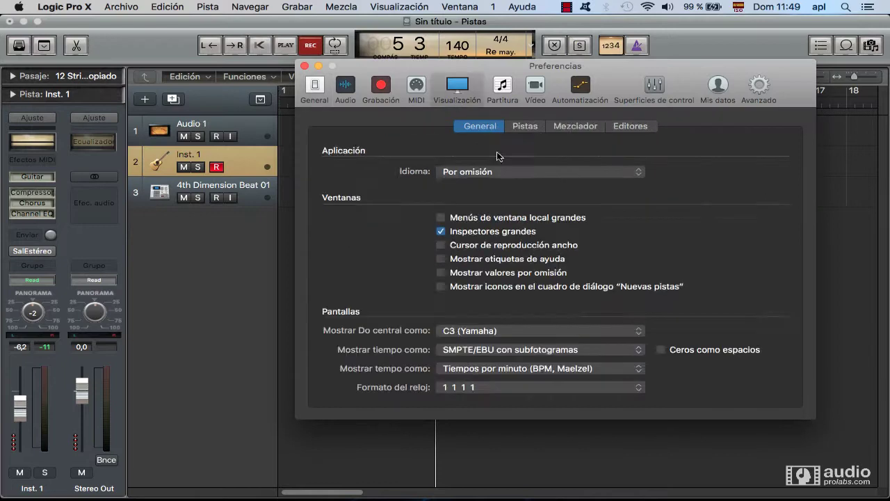
left_click(411, 97)
left_click(373, 99)
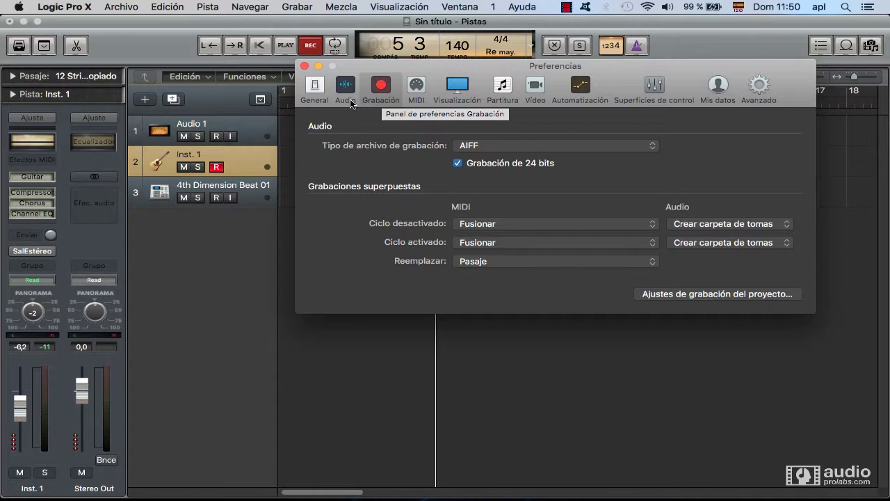
left_click(349, 101)
left_click(314, 85)
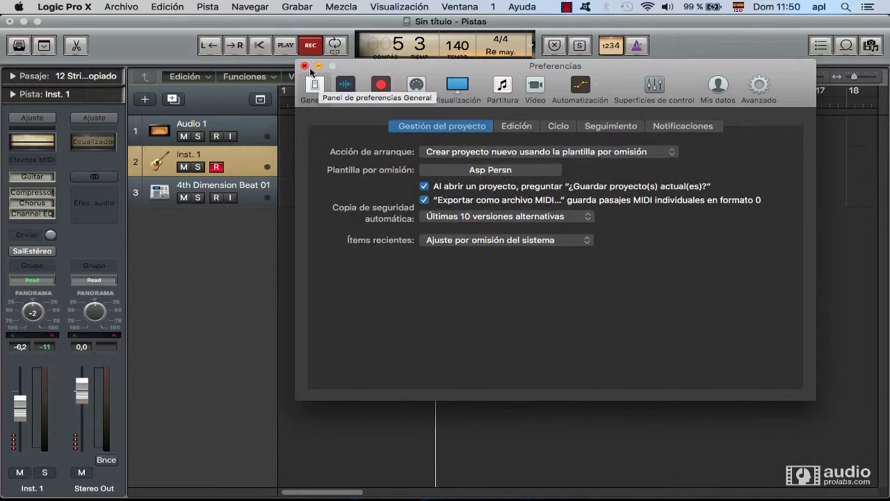
left_click(304, 66)
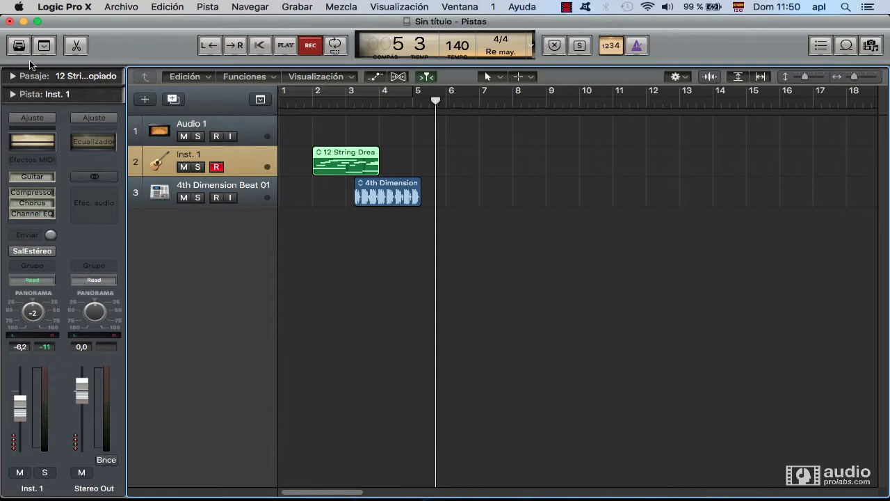
Show the themed toolbar and select the Audio 1 track
left_click(44, 46)
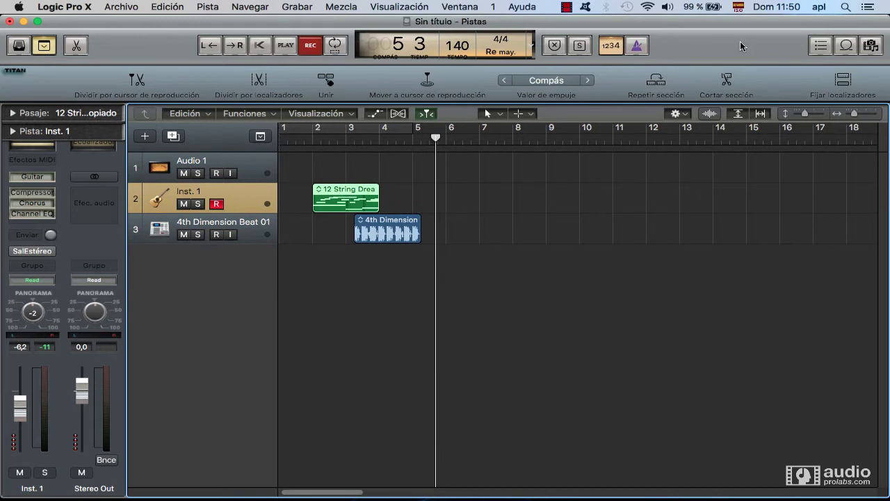
left_click(230, 166)
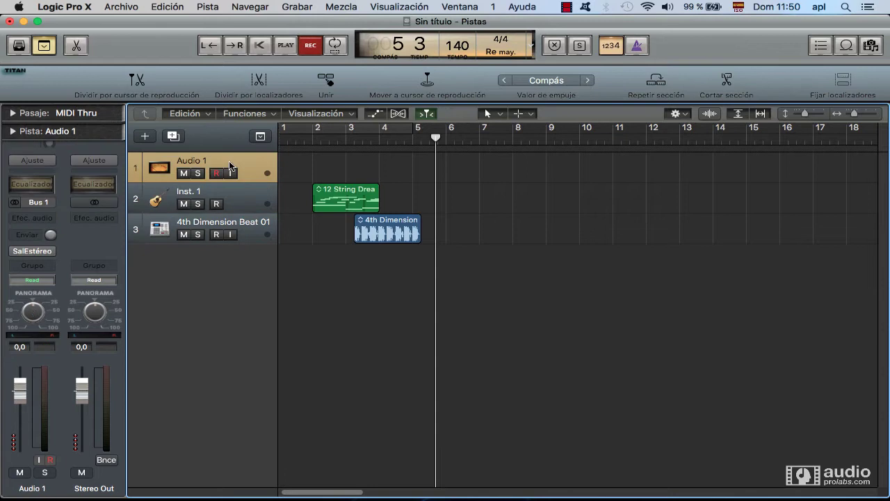
Examine the piano roll, score and step editors in an enlarged editor area, and close it
key("p")
left_click_drag(335, 365, 348, 168)
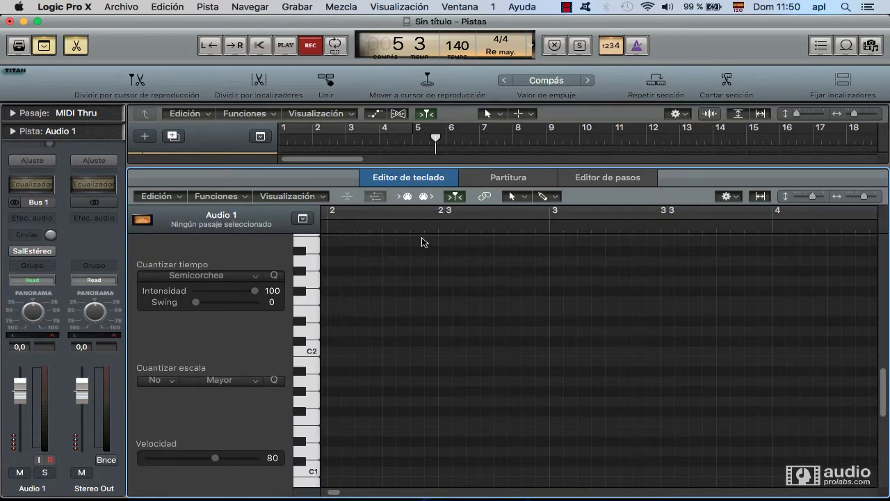
left_click(505, 182)
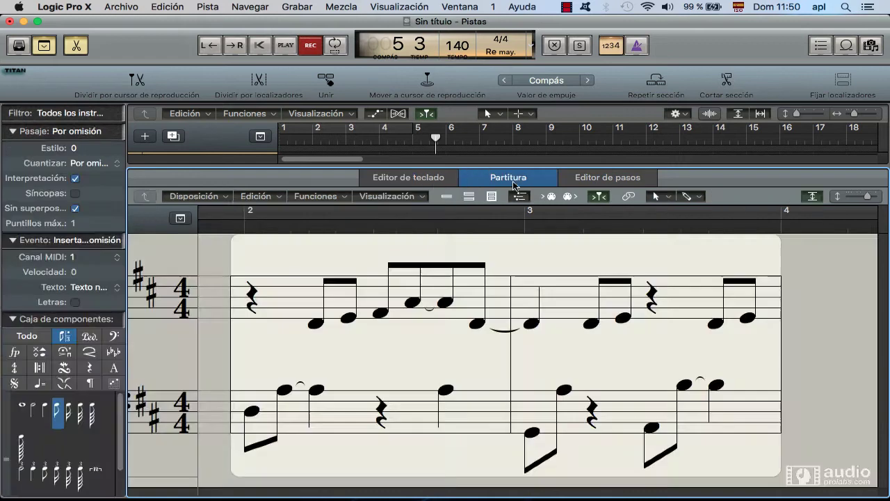
left_click(606, 182)
left_click(517, 179)
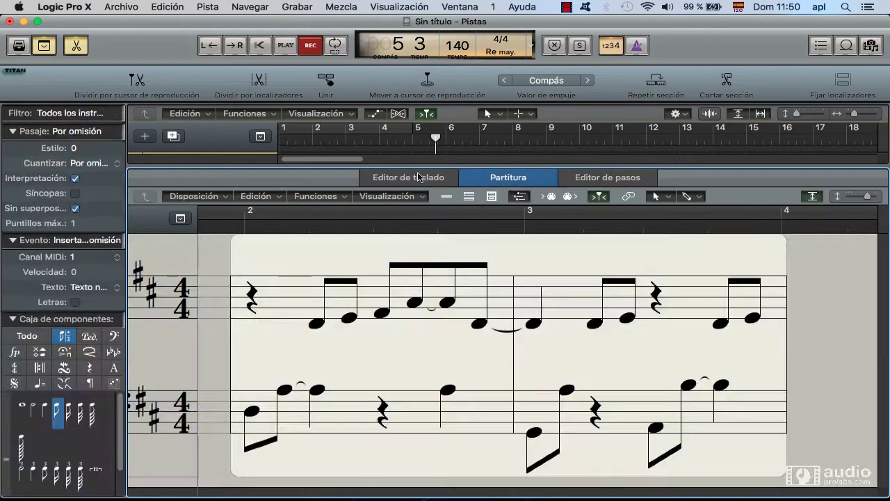
left_click(420, 179)
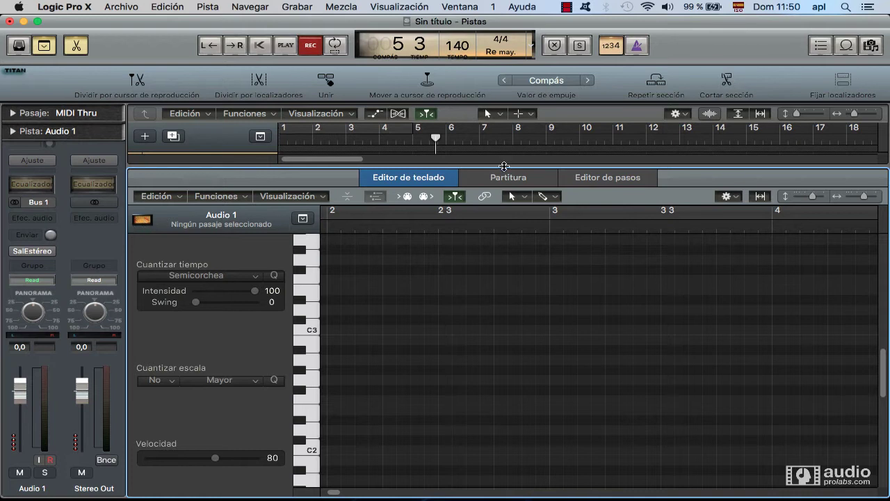
key("e")
Select Inst. 1 and the 4th Dimension Beat 01 track in turn, and move the playhead to bar 9
left_click(241, 195)
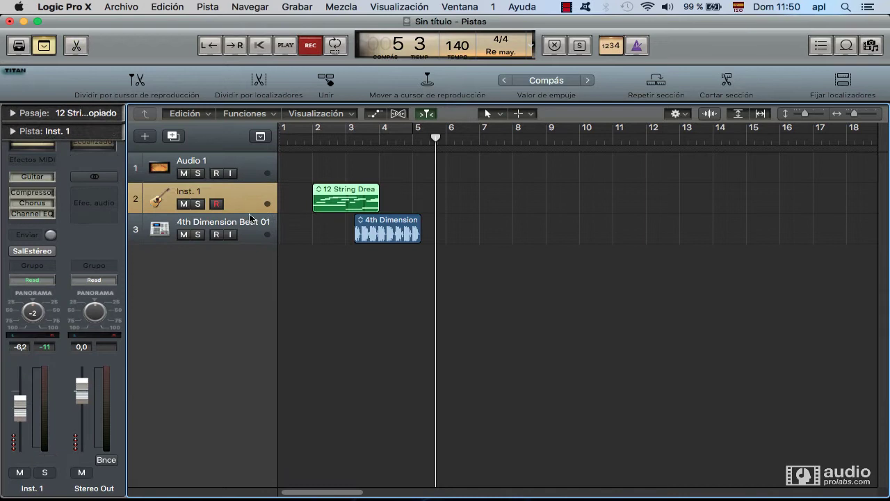
left_click(251, 228)
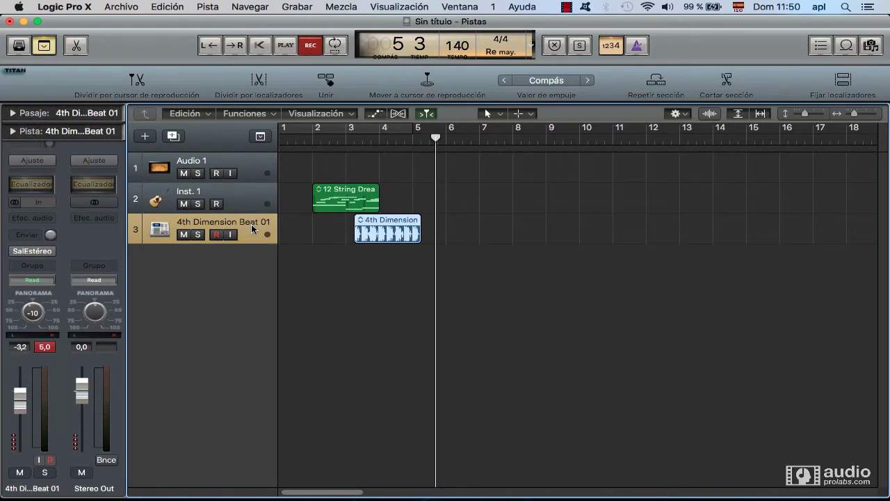
left_click(539, 141)
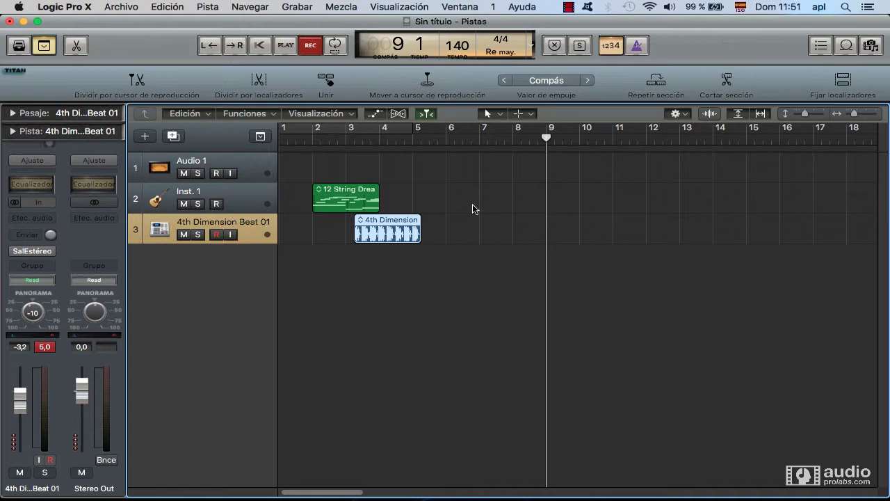
Quit Logic Pro X without saving the project, and bring forward the Finder window with the application's Resources folder
key("super+q")
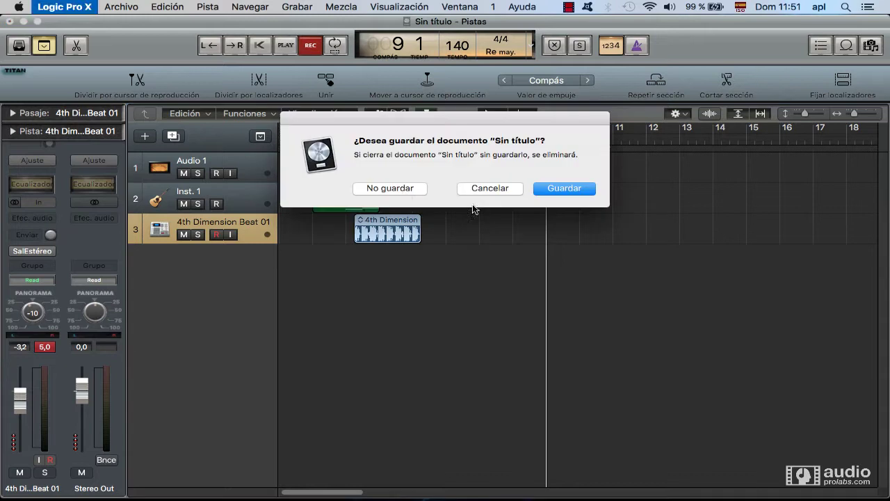
left_click(406, 192)
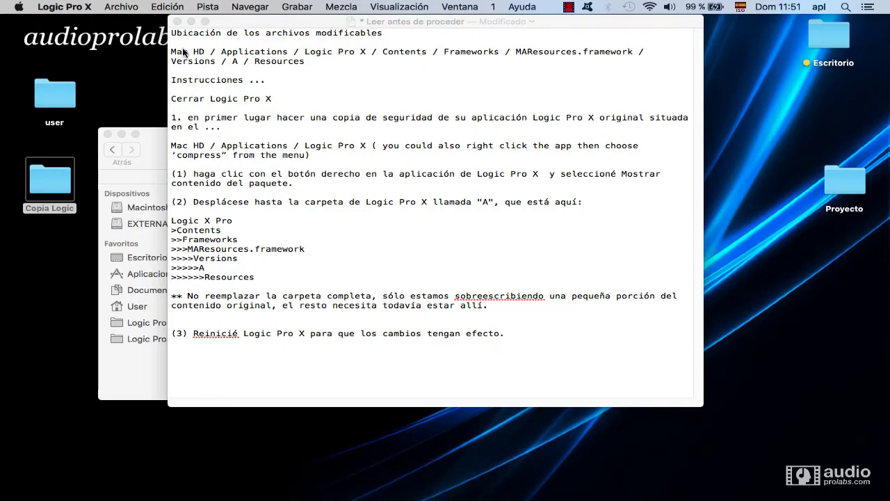
left_click(257, 21)
left_click(150, 141)
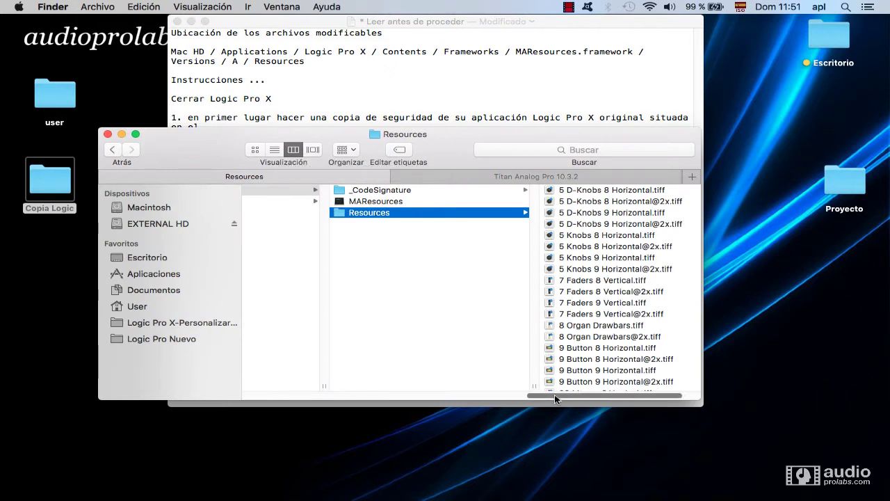
left_click_drag(555, 394, 505, 383)
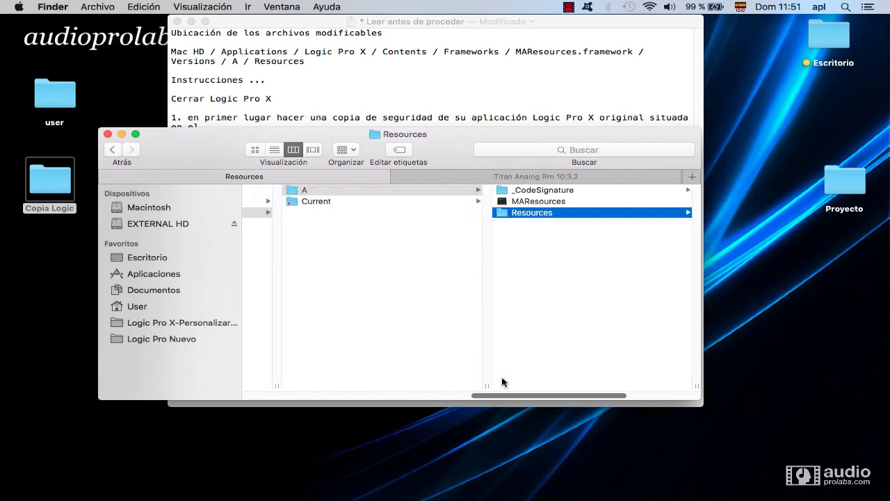
Copy all the original files from the Resources folder inside the Copia Logic backup on the desktop
left_click(447, 174)
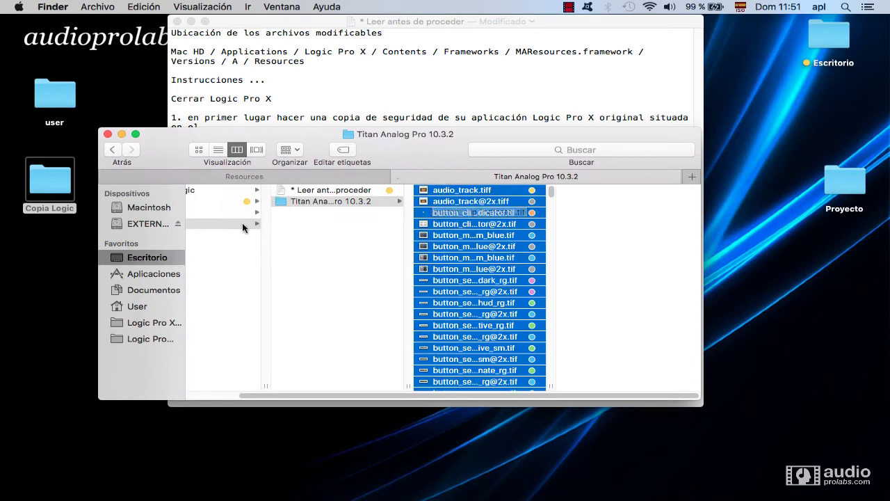
left_click(215, 222)
left_click(219, 190)
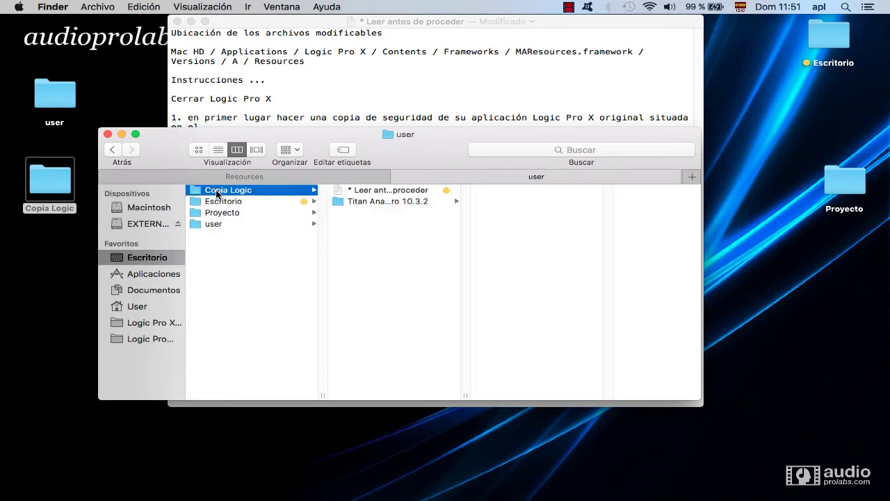
left_click(346, 190)
left_click(529, 193)
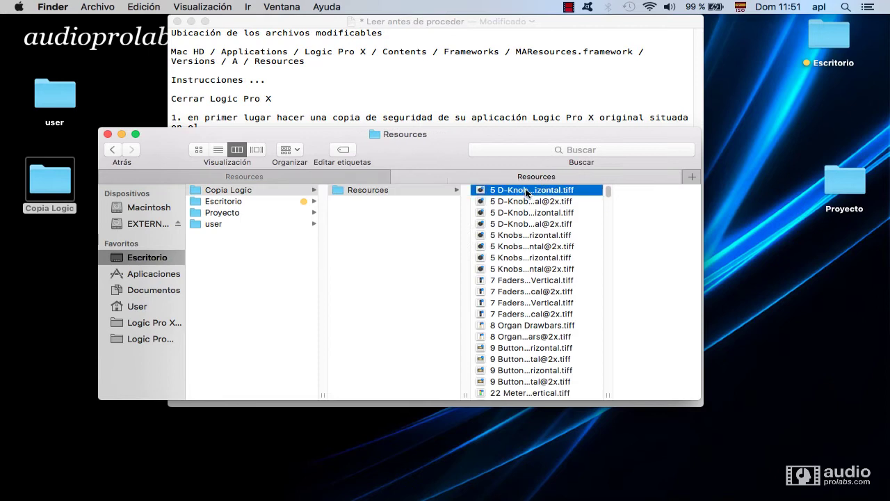
key("super+a")
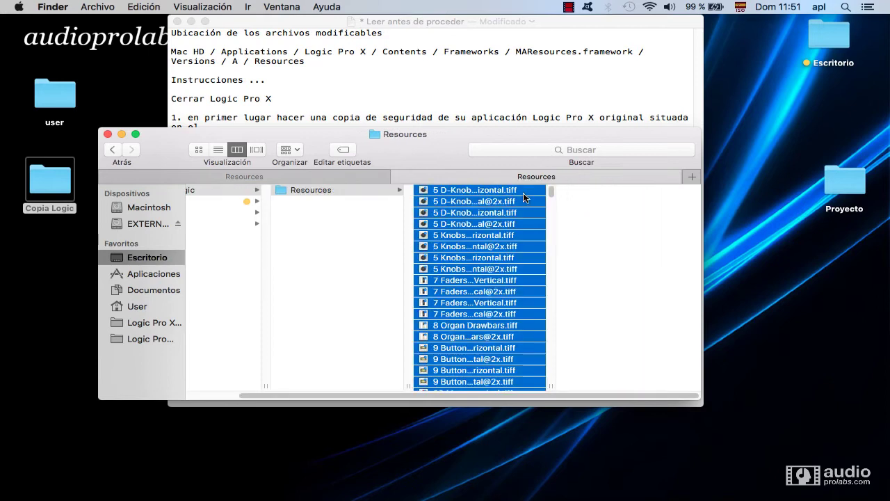
Paste the backup files into Logic Pro X's Resources folder under version A, replacing all existing items
left_click(244, 176)
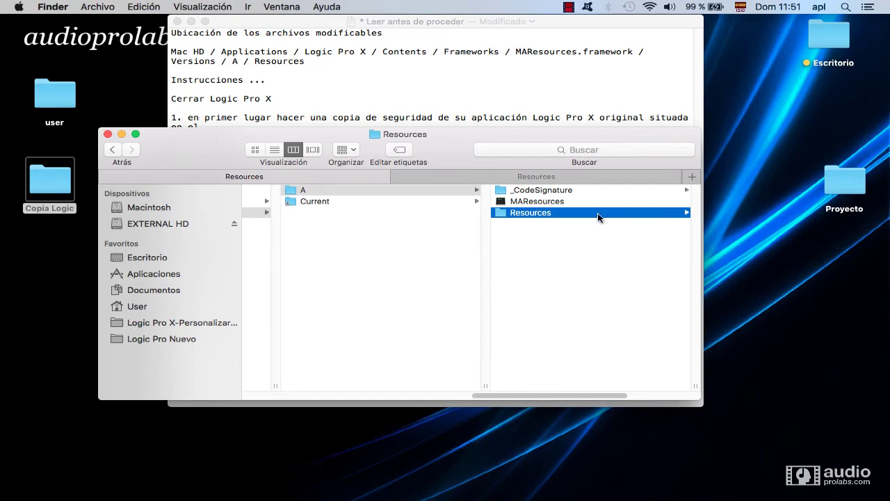
left_click_drag(522, 395, 594, 396)
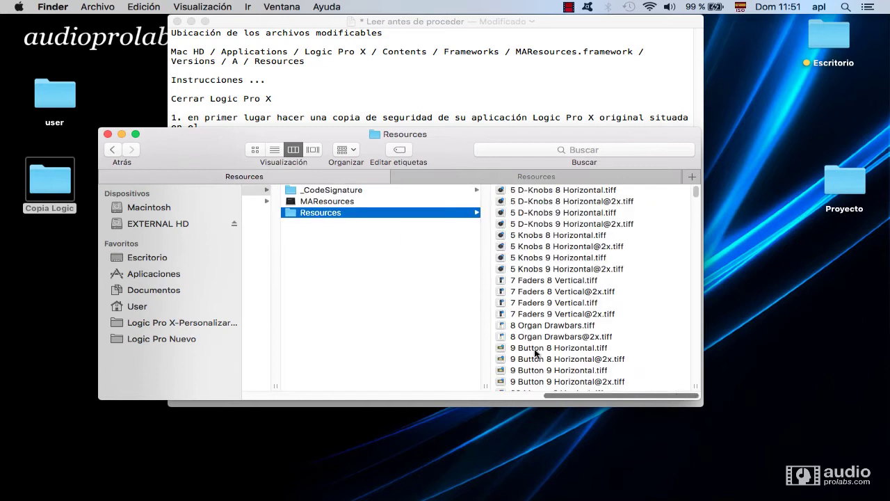
right_click(290, 211)
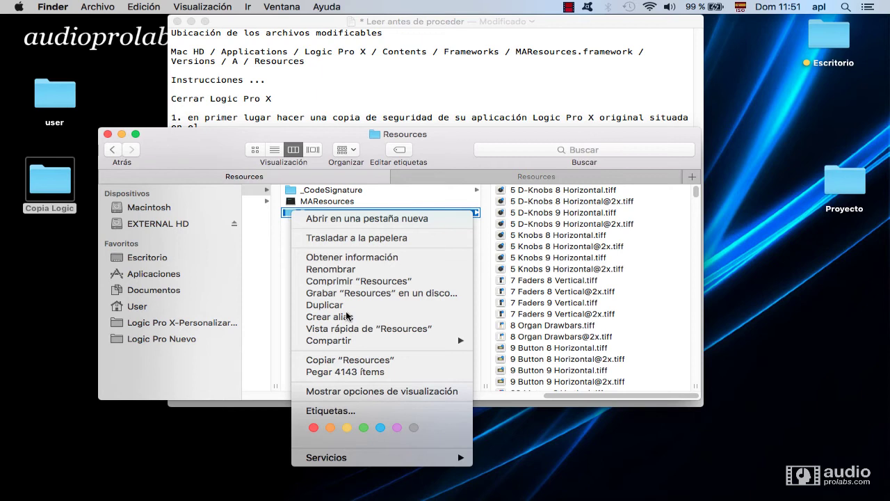
left_click(393, 374)
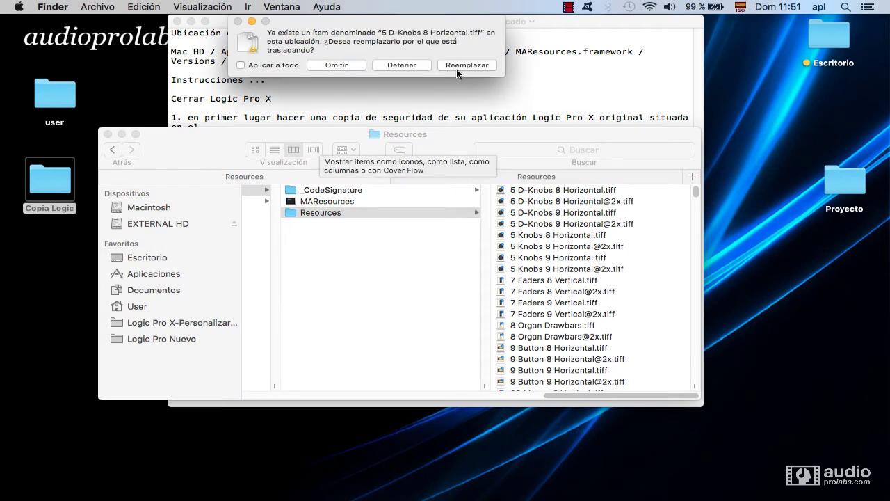
left_click(292, 65)
left_click(481, 65)
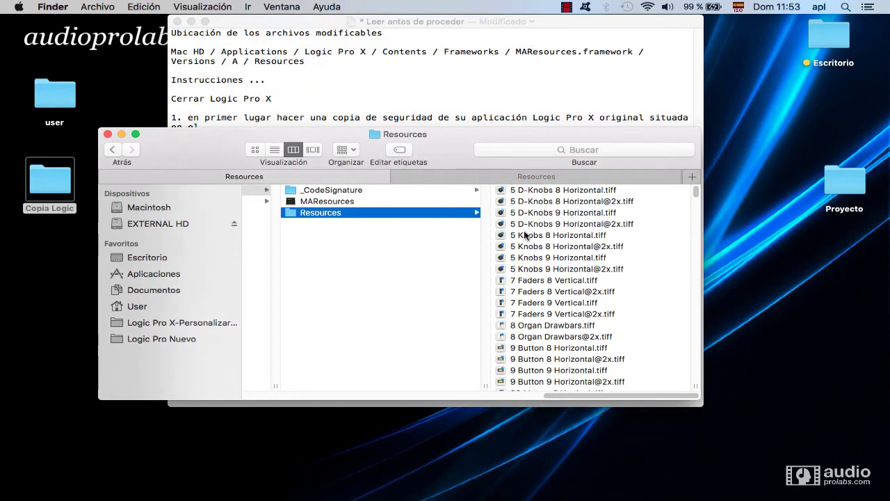
Launch Logic Pro X to check its restored interface, and quit without saving the project
mouse_move(501, 487)
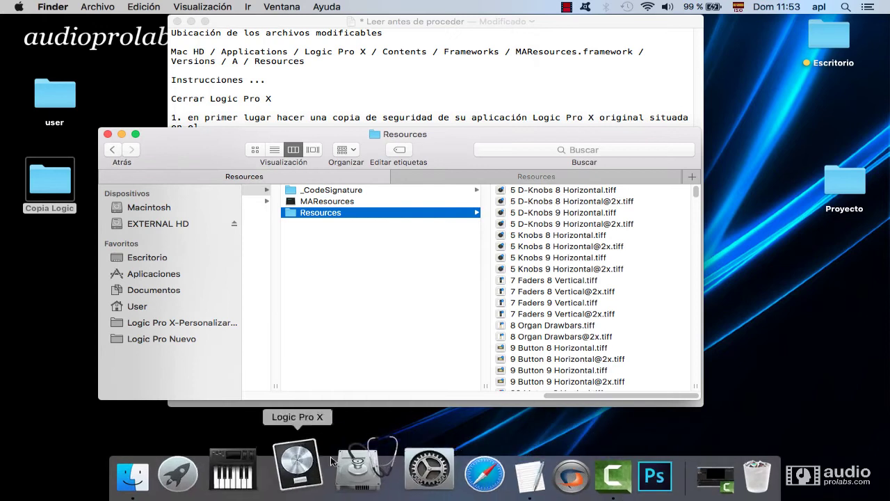
left_click(258, 476)
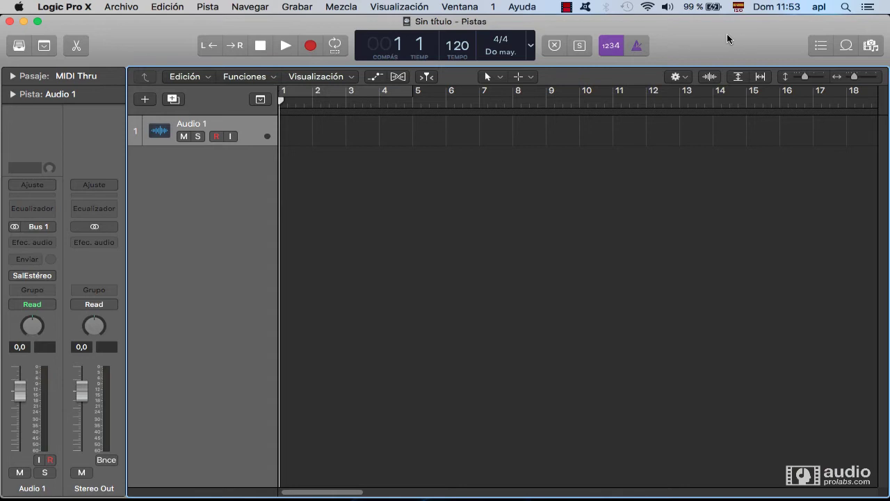
key("super+q")
left_click(395, 190)
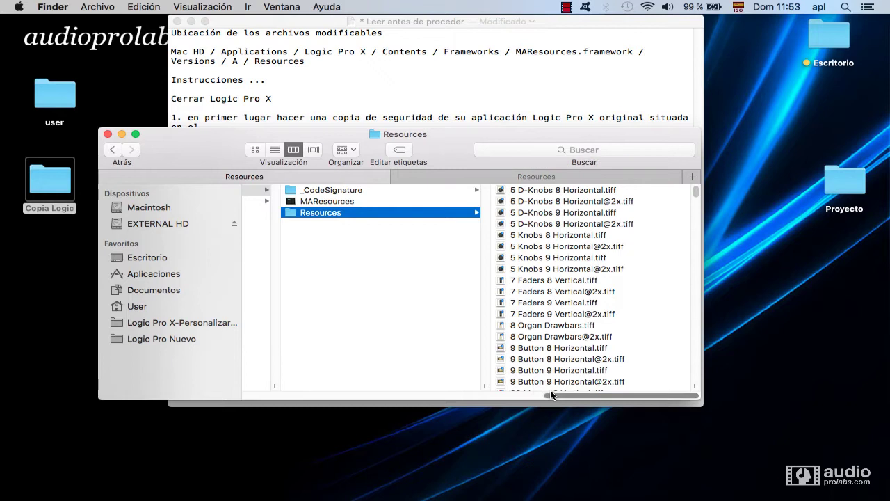
Switch to the TextEdit document of instructions and enlarge all its text by three size increments
left_click_drag(556, 392, 552, 393)
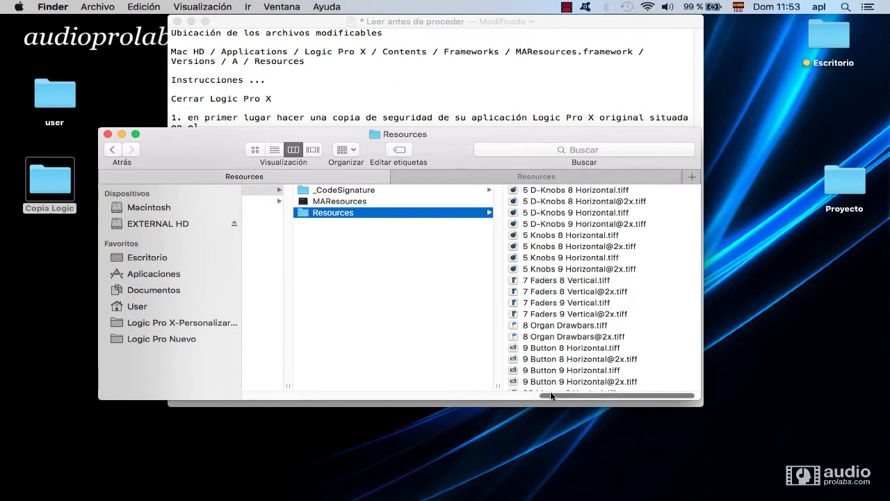
left_click(408, 84)
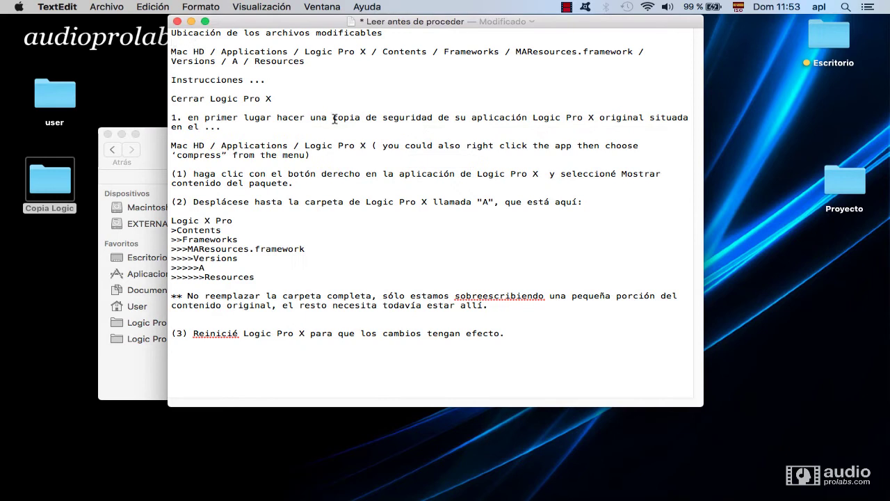
key("super+a")
key("super+plus")
key("super+plus")
key("super+plus")
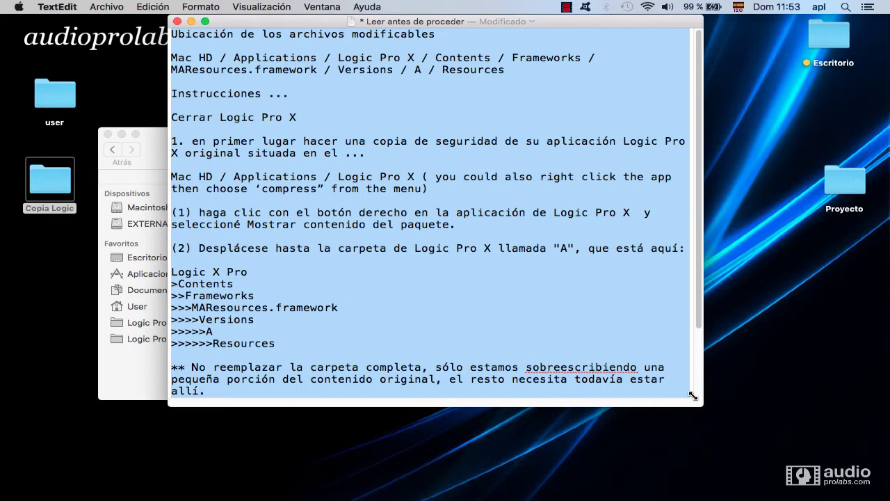
Enlarge the instructions window and highlight the modifiable files' path and the folder hierarchy from Logic X Pro down to Resources
left_click_drag(701, 406, 887, 464)
left_click(697, 331)
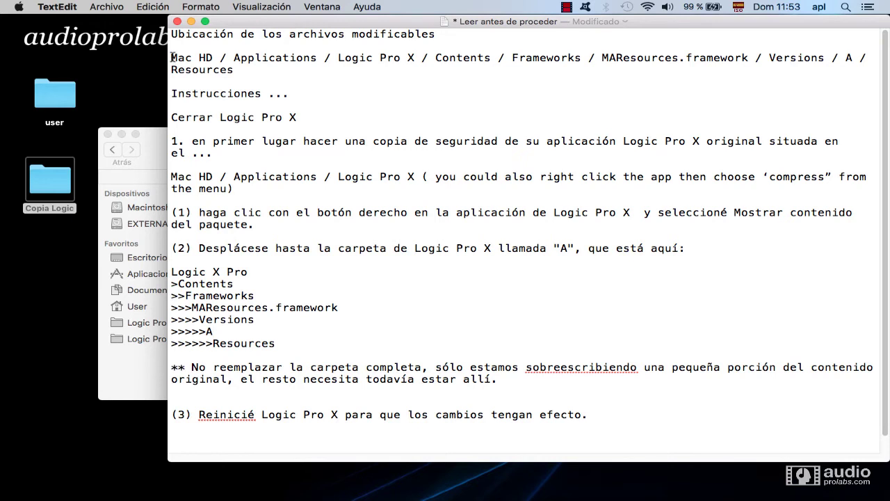
left_click_drag(171, 57, 275, 72)
left_click(321, 266)
left_click_drag(171, 271, 303, 342)
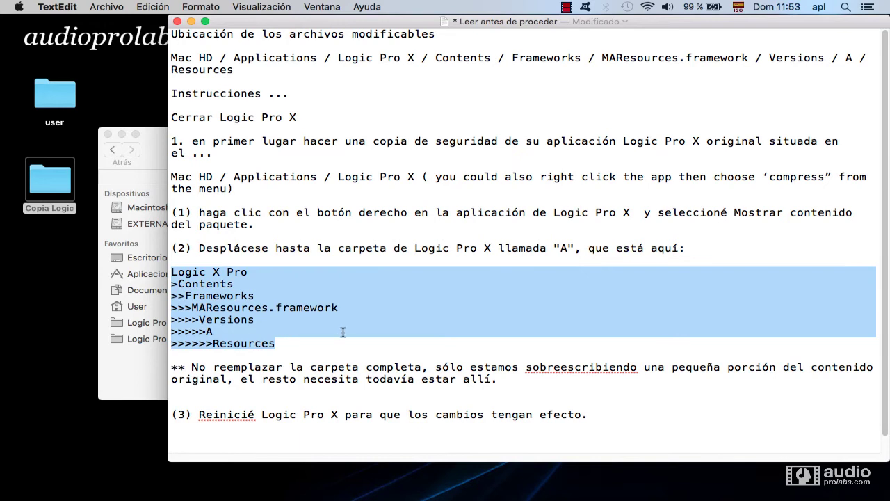
Switch to Finder and view the Copia Logic backup and the Titan Analog Pro 10.3.2 folder inside the desktop's user folder
left_click(153, 148)
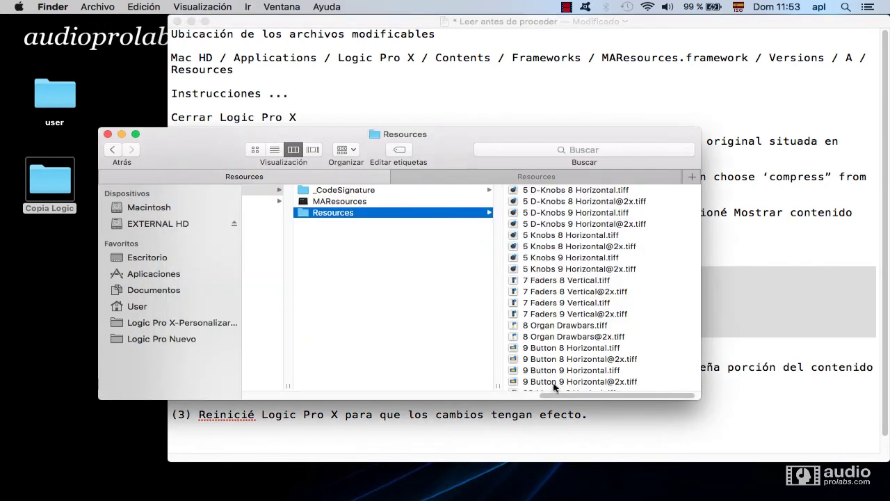
left_click_drag(560, 390, 397, 388)
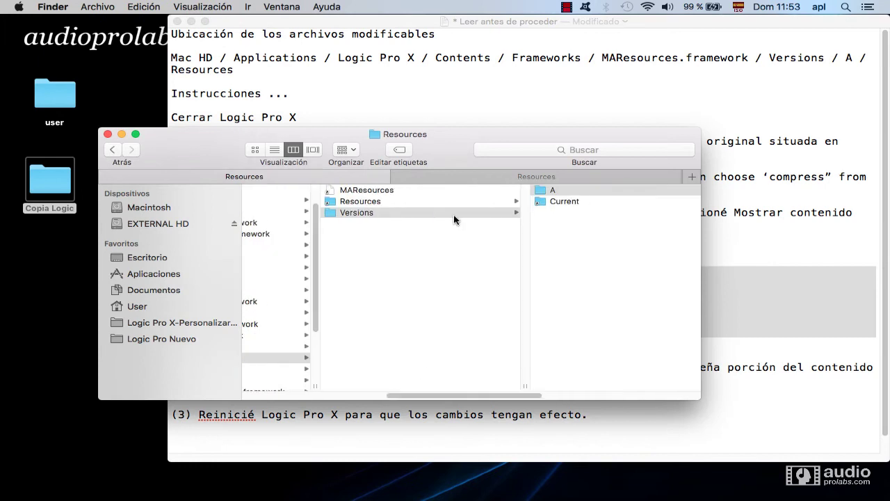
left_click(463, 174)
left_click(199, 192)
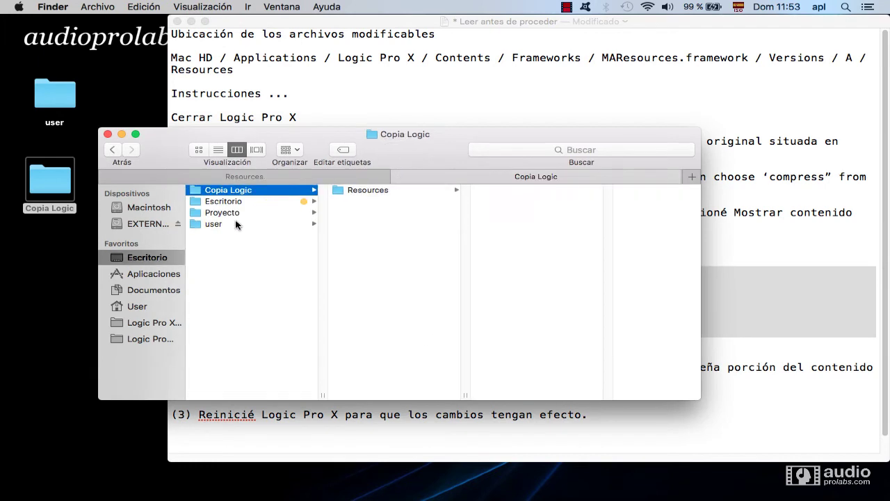
left_click(209, 224)
left_click(389, 201)
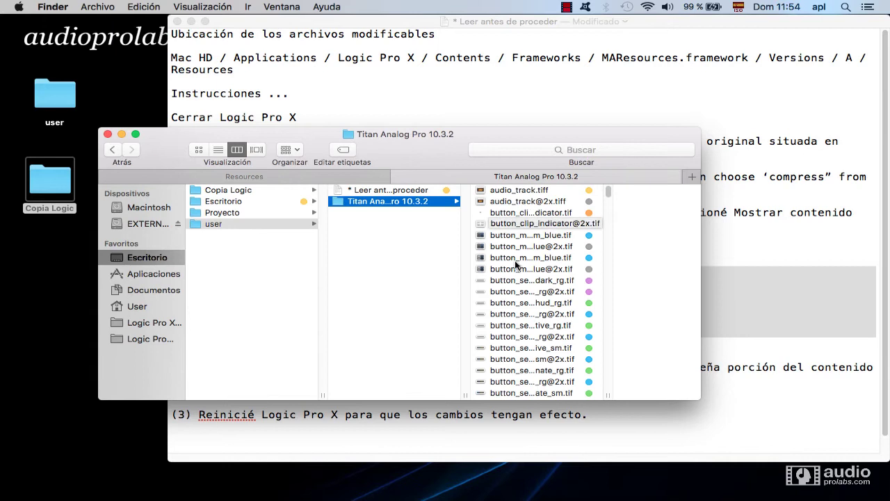
Return to Logic Pro X's Resources folder, view its files, and trace its path back to the Contents folder
left_click(244, 176)
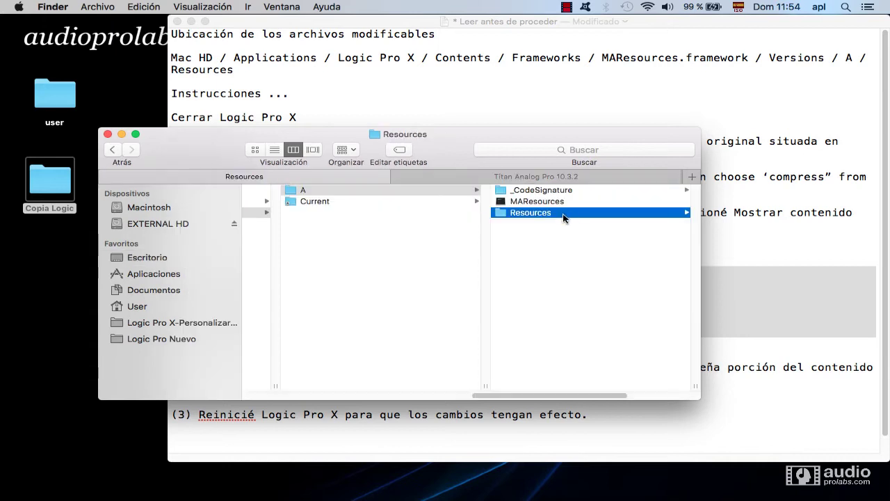
left_click_drag(528, 395, 650, 393)
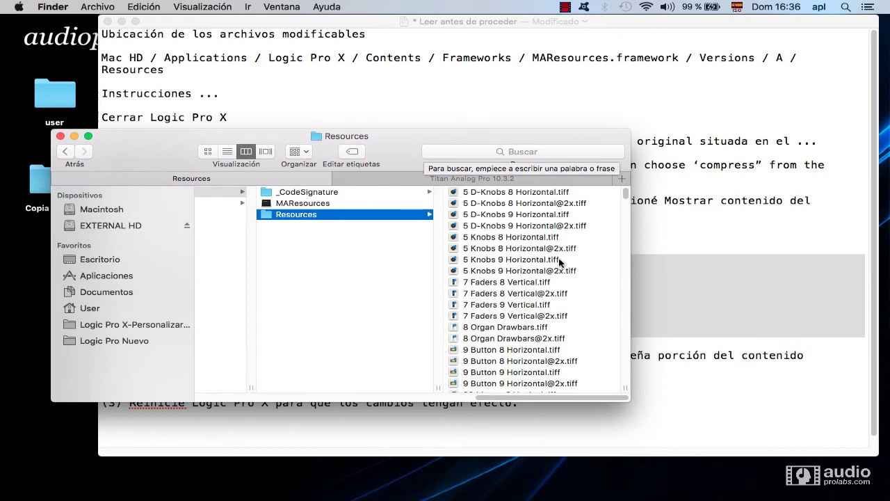
left_click_drag(505, 396, 180, 362)
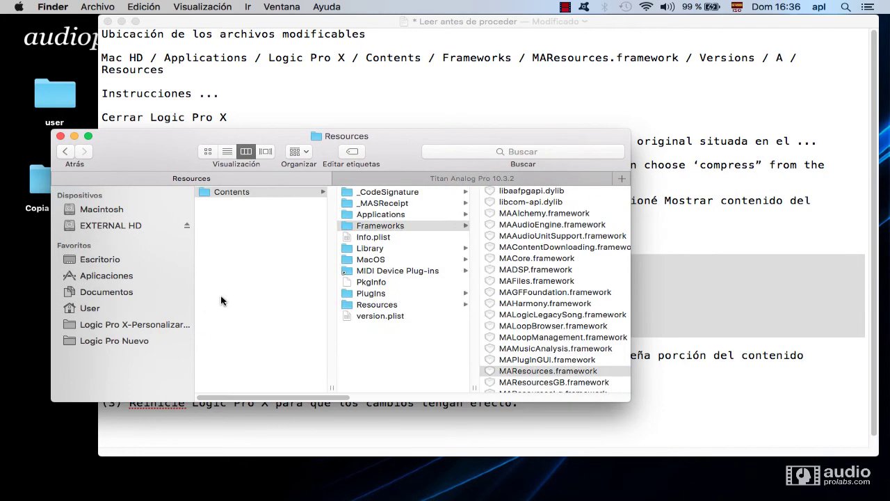